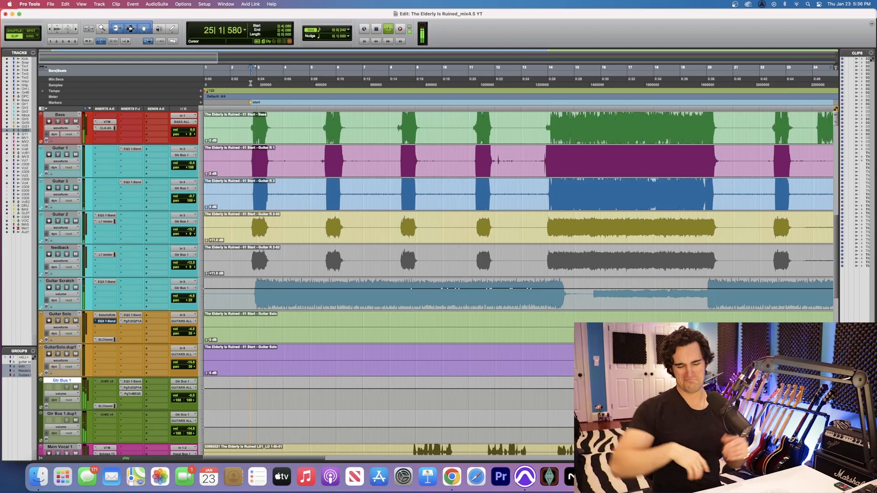
Step: In the Mix window, solo the grouped rhythm guitar tracks and mute the duplicate guitar bus Gtr Bus 1.dup1
key(space)
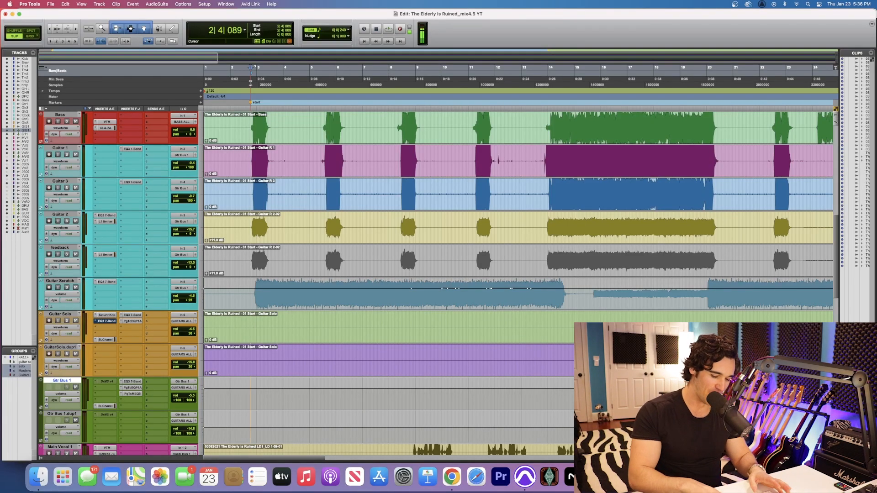
key(super+equal)
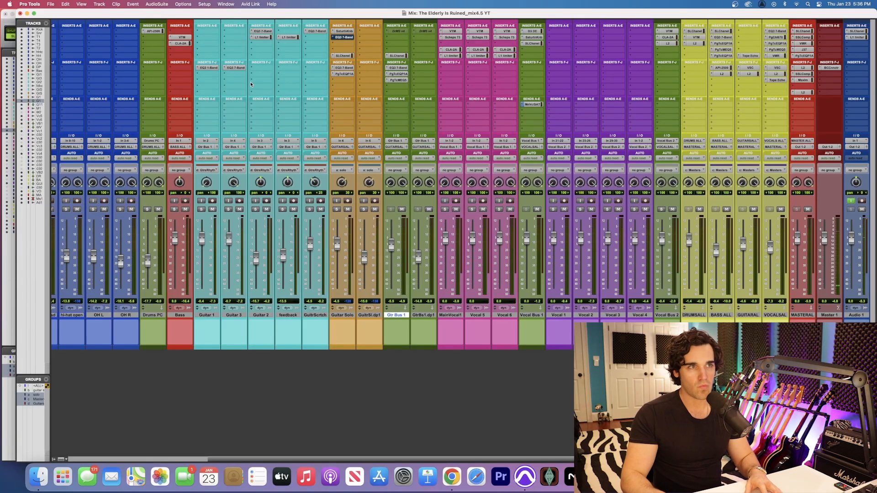
click(310, 209)
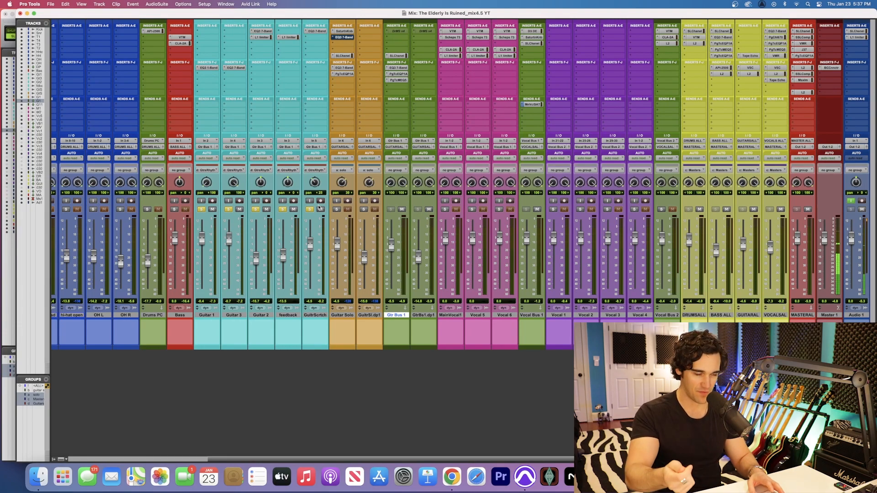
click(429, 209)
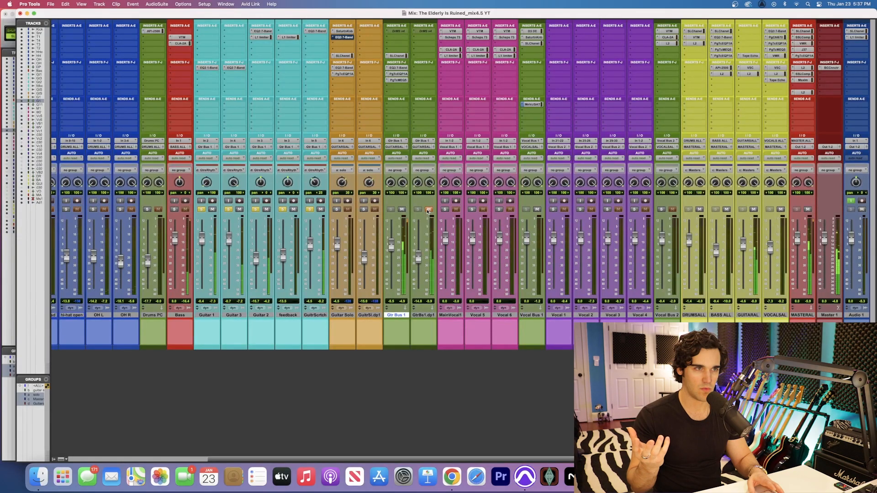
Step: Clear the solo on the rhythm guitars and raise the Gtr Bus 1 fader to -4.0 dB
click(311, 209)
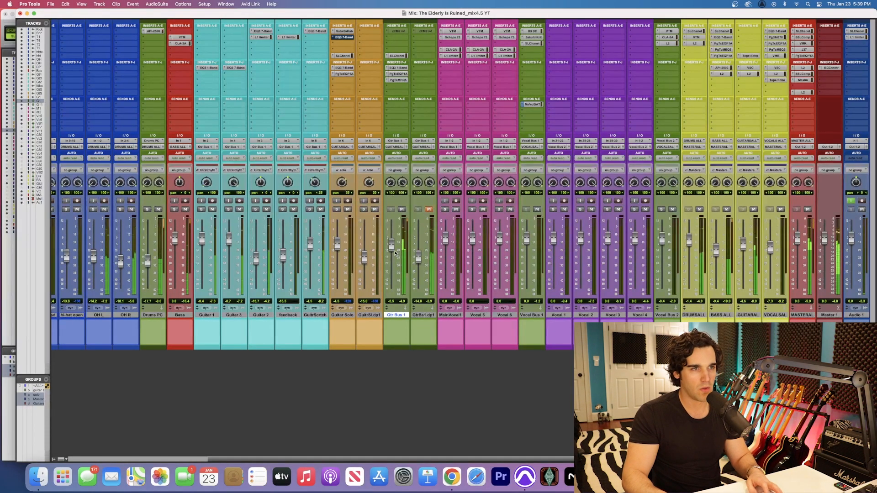
drag(396, 247, 395, 233)
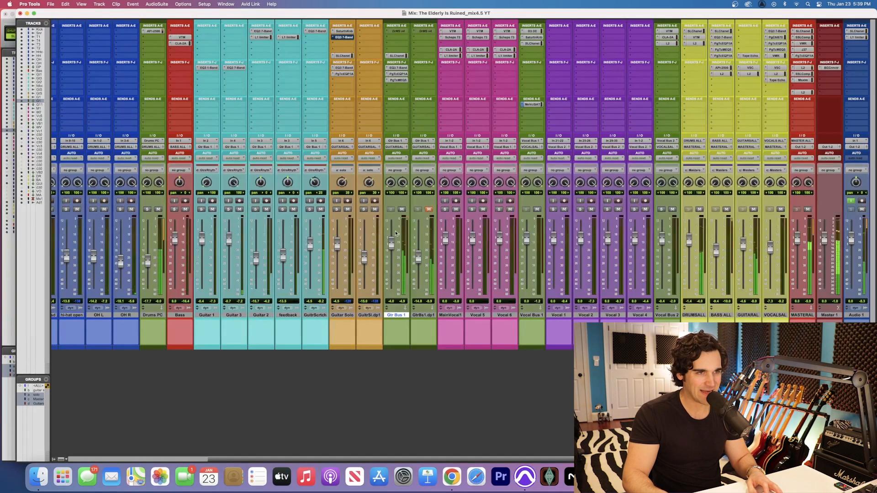
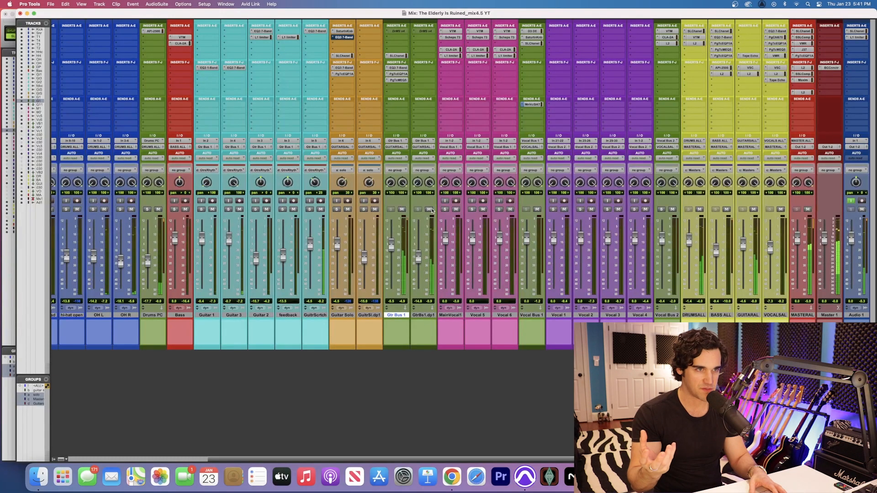
Step: Mute Gtr Bus 1 and toggle the rhythm guitar group's solo to audition the duplicate guitar bus
click(402, 209)
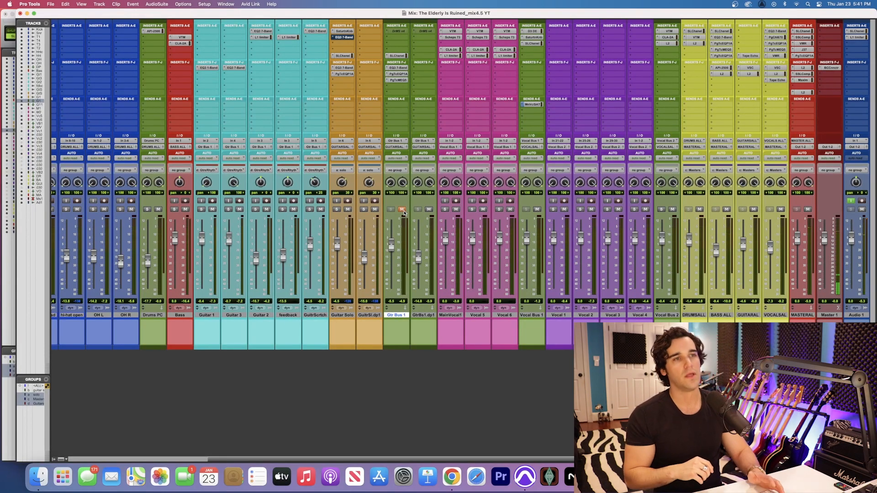
click(309, 209)
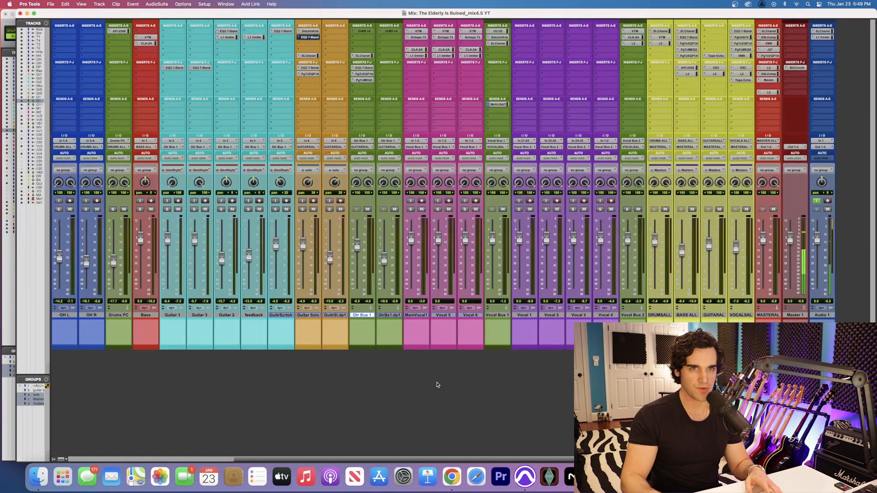
Step: Switch to the Orion interface control panel to check the monitor level, and return to Pro Tools
key(super+Tab)
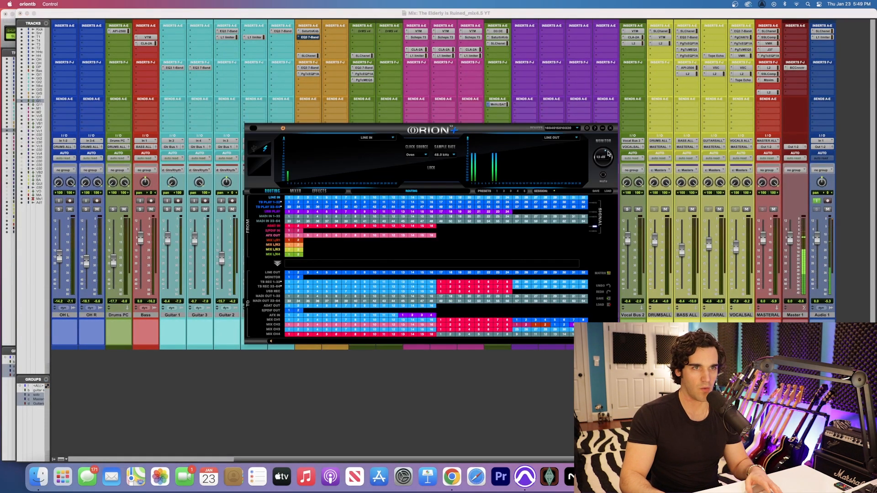
click(509, 388)
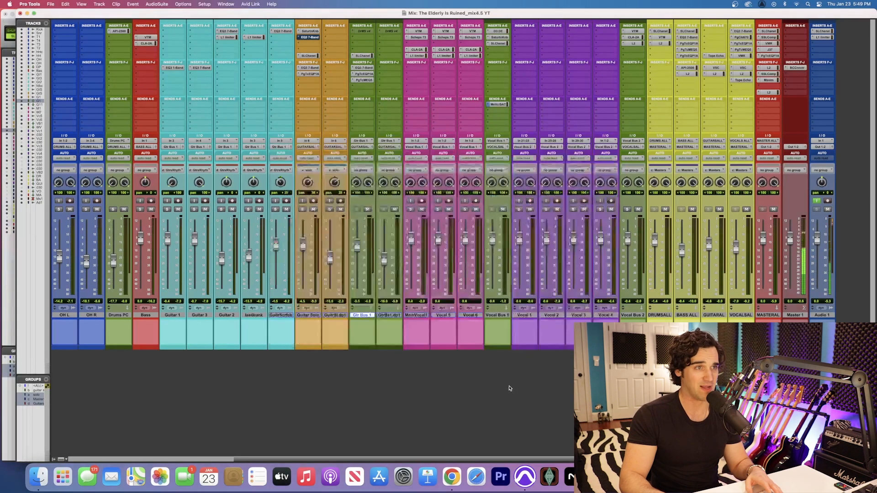
Step: Open the SSLChannel insert on Gtr Bus 1 and move the playback position to the start marker
click(362, 56)
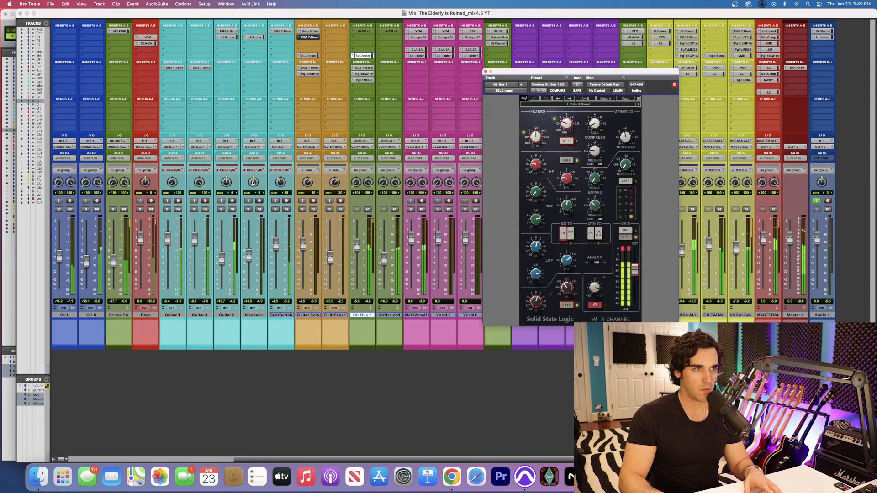
key(super+equal)
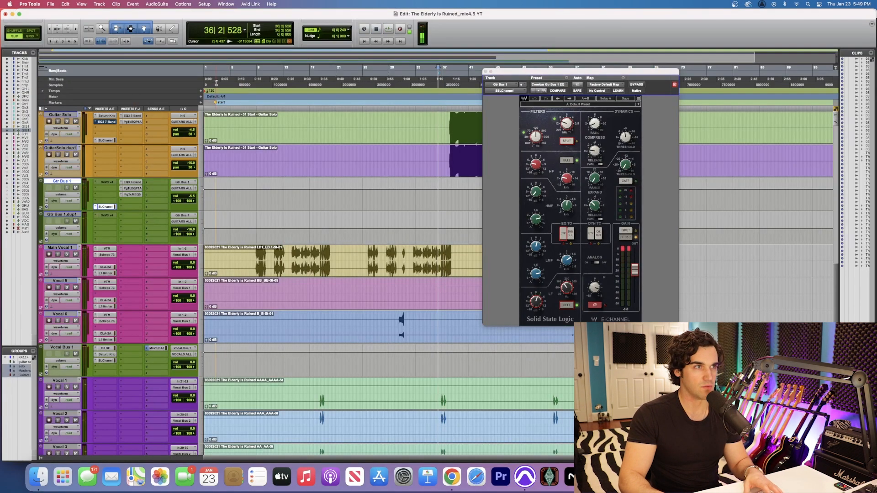
click(217, 68)
key(super+equal)
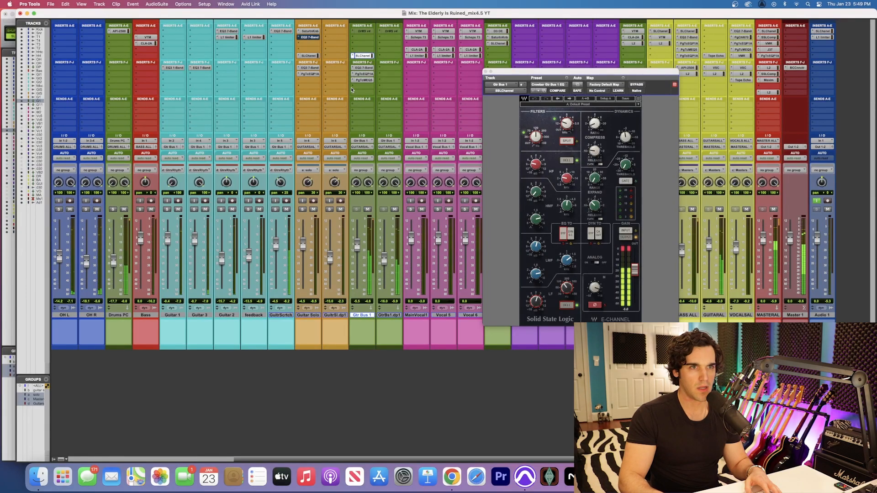
Step: Solo the rhythm guitar group and mute the duplicate bus so only Gtr Bus 1's processing is heard
click(275, 209)
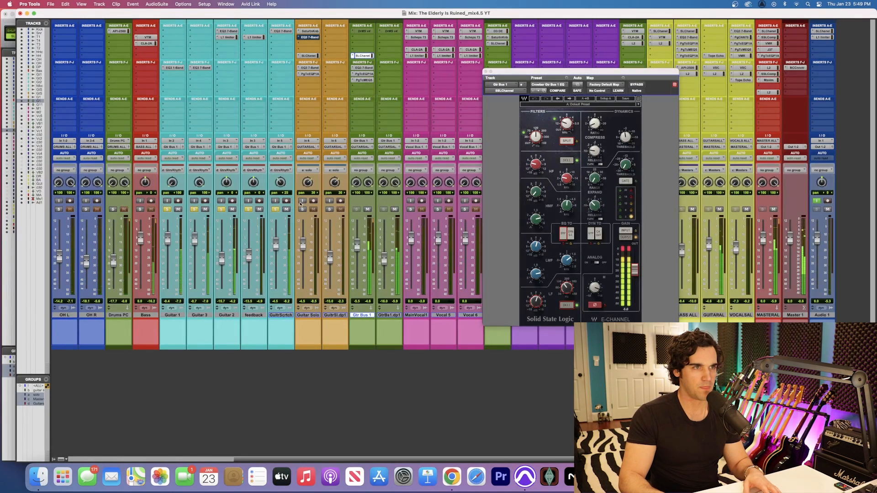
click(393, 209)
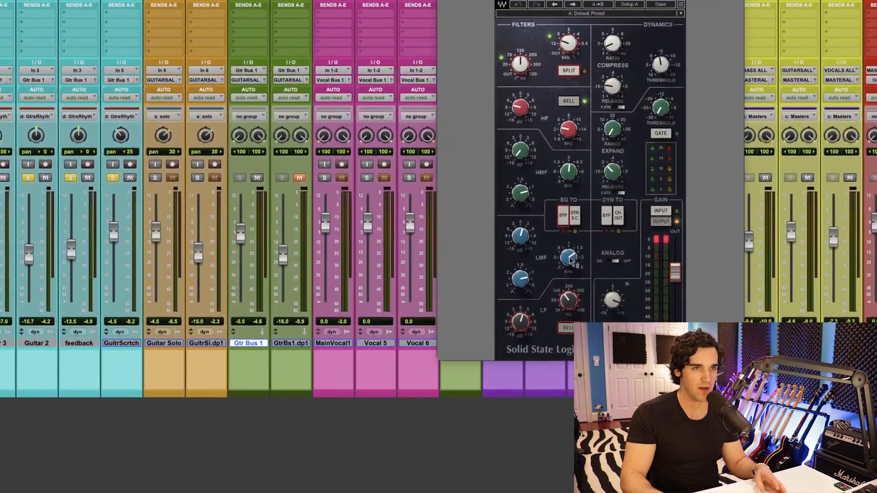
Step: Examine the low-mid frequency and low-frequency gain settings of the SSL E-Channel on Gtr Bus 1
click(569, 257)
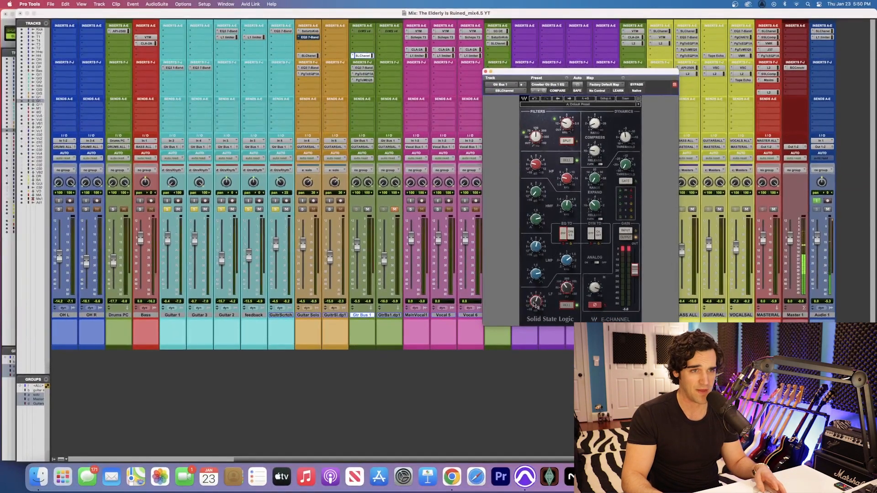
click(535, 304)
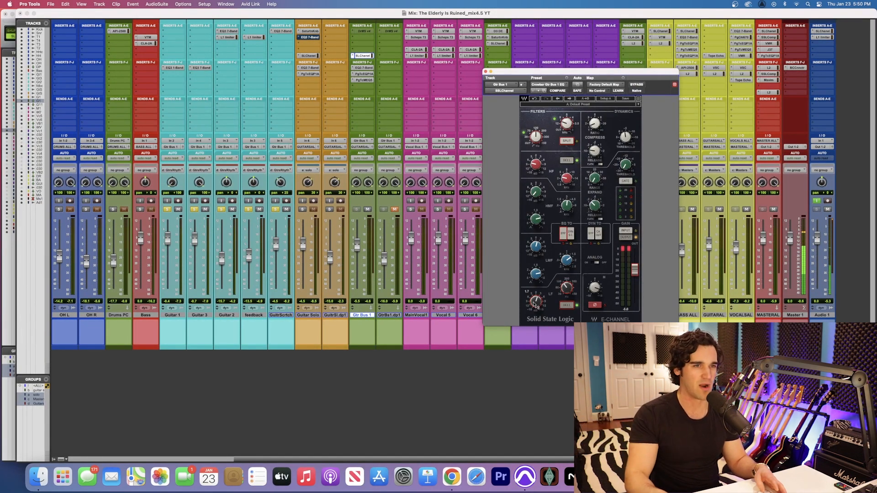
mouse_move(564, 285)
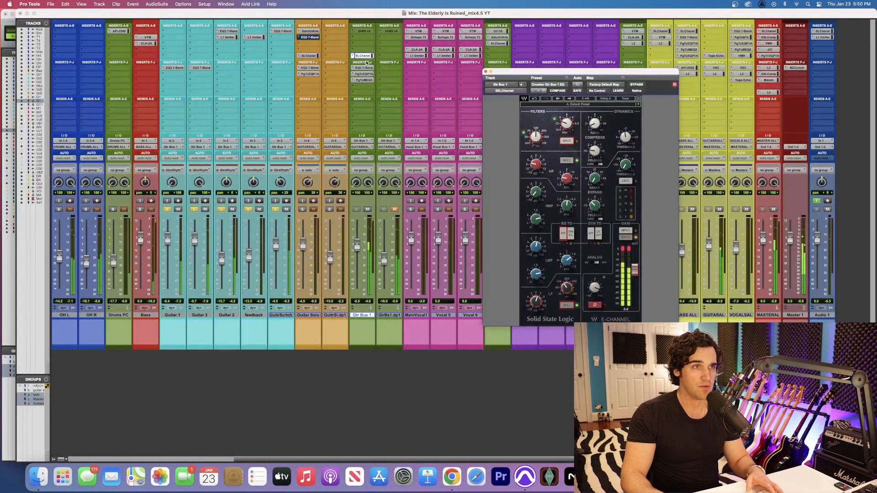
Step: Bypass all four EQ inserts on Gtr Bus 1, re-enable the SSLChannel and EQ3 7-Band, and open the EQ3 7-Band
drag(366, 82, 368, 57)
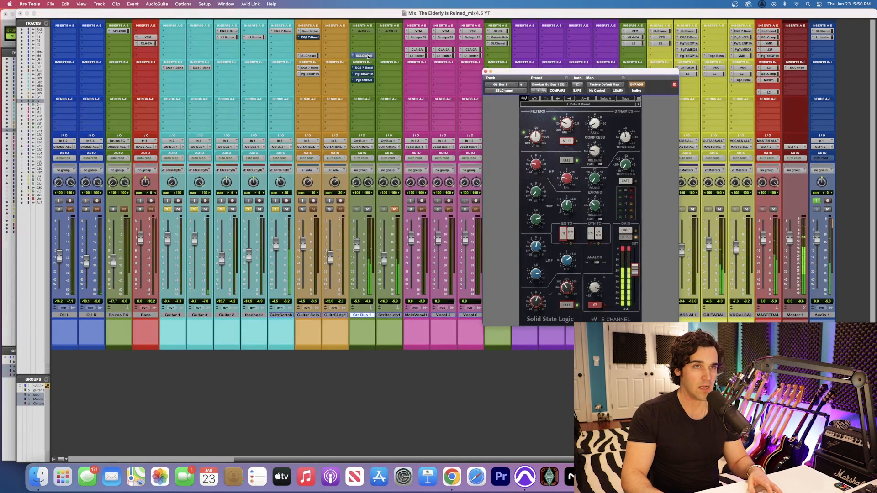
super+click(368, 56)
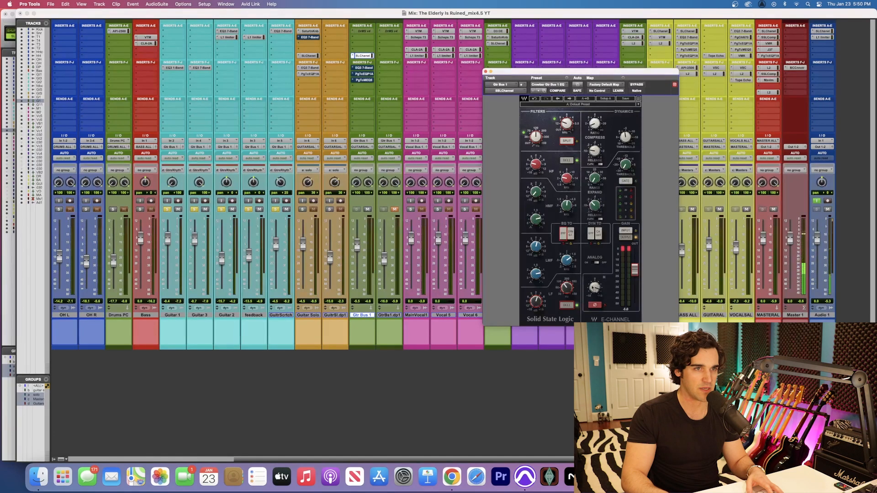
super+click(367, 69)
click(367, 69)
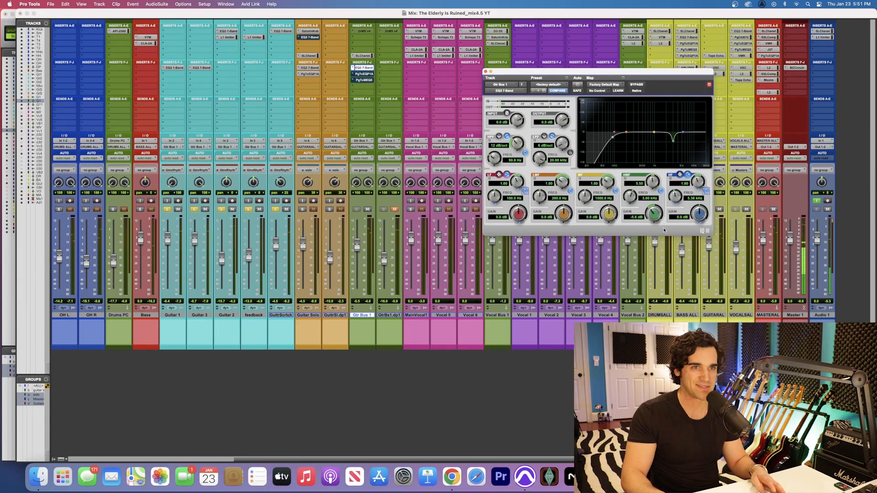
Step: Open the PuigTec EQP1A on Gtr Bus 1 and compare its sound bypassed and active, leaving it active
click(366, 74)
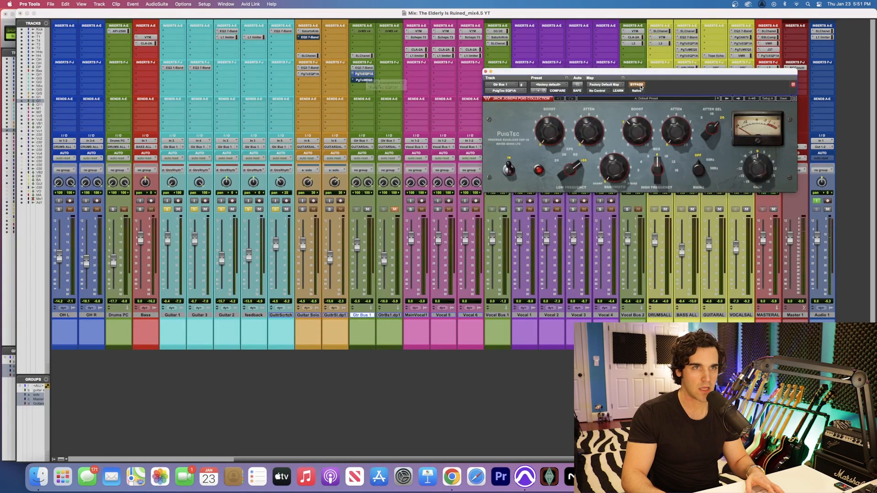
click(639, 86)
click(640, 87)
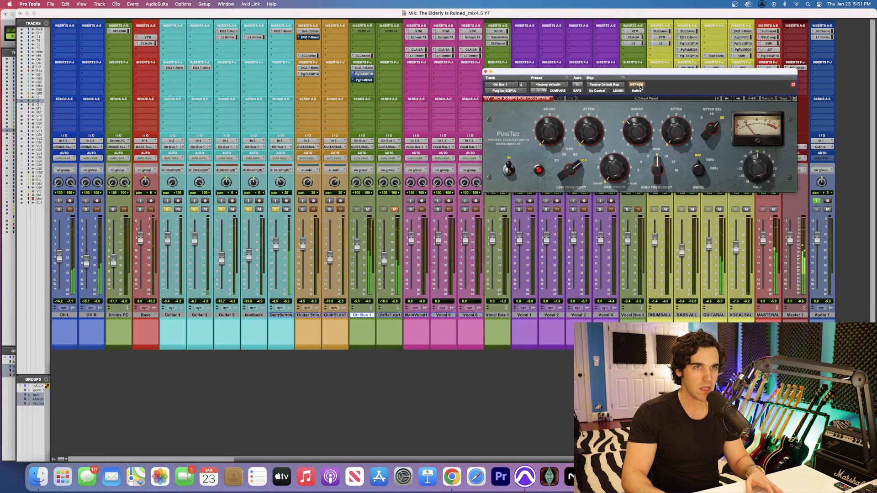
click(640, 87)
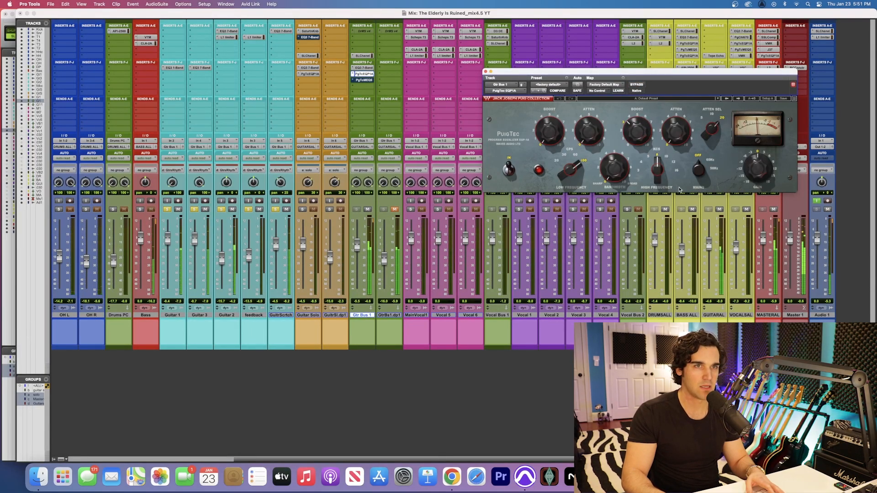
click(638, 85)
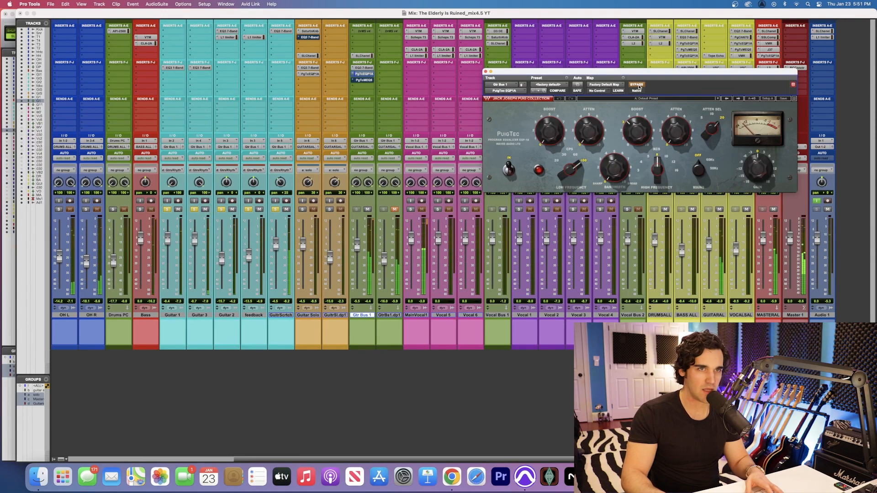
click(638, 86)
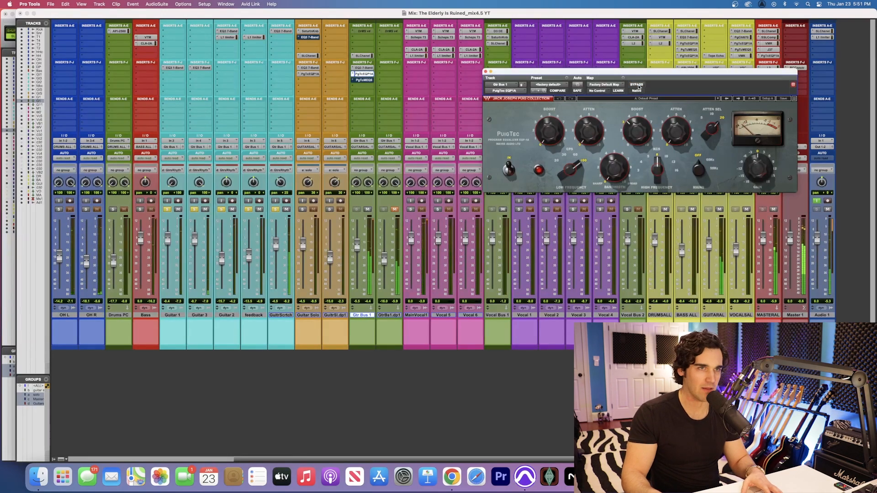
Step: Open the PuigTec MEQ5 on Gtr Bus 1, compare it bypassed and active, leave it active and close its window
click(364, 80)
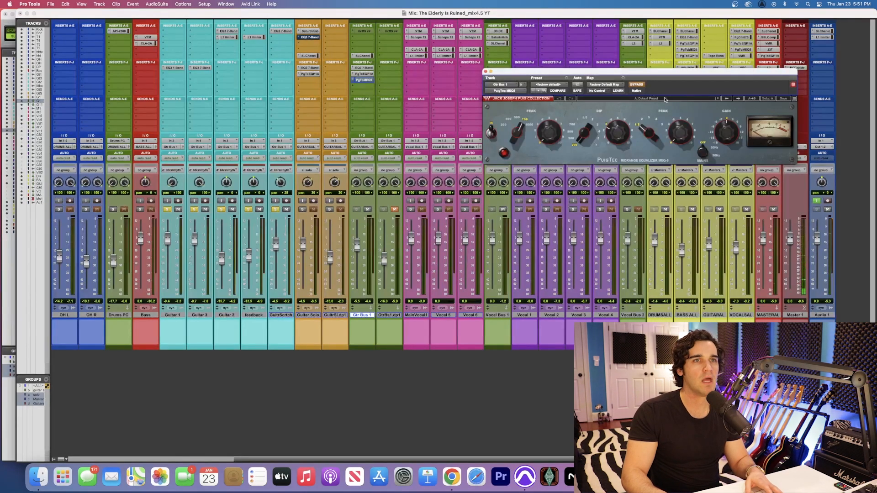
click(637, 85)
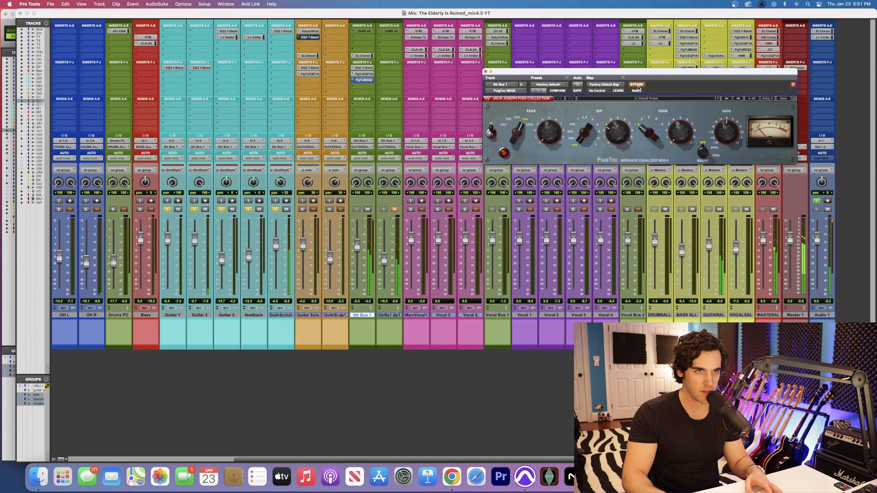
click(637, 85)
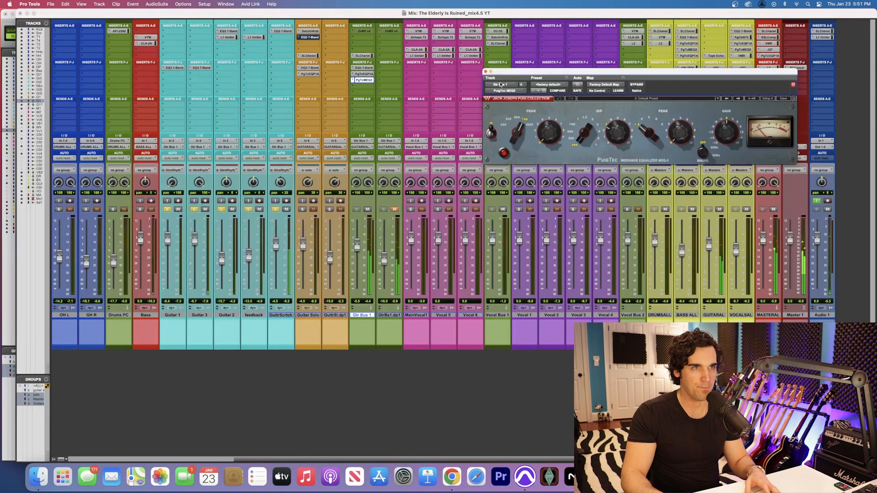
click(485, 71)
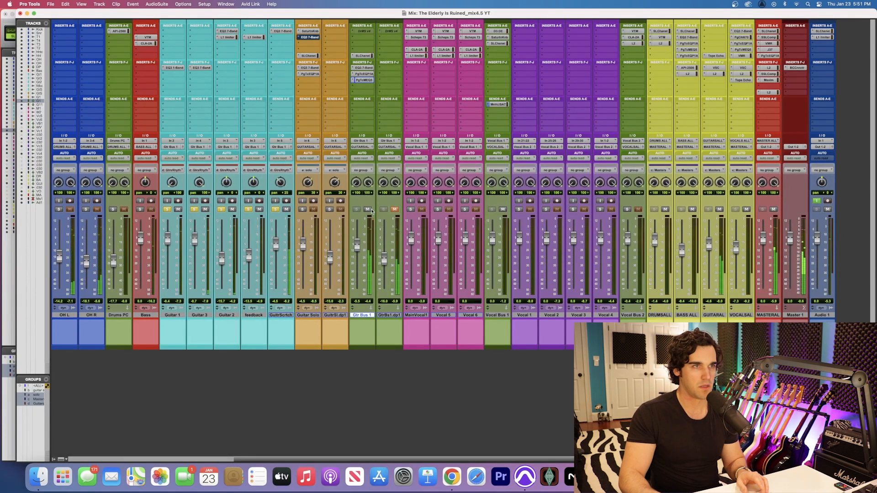
Step: Bypass all of Gtr Bus 1's EQ inserts together and re-enable them to compare the whole chain
key(shift+a)
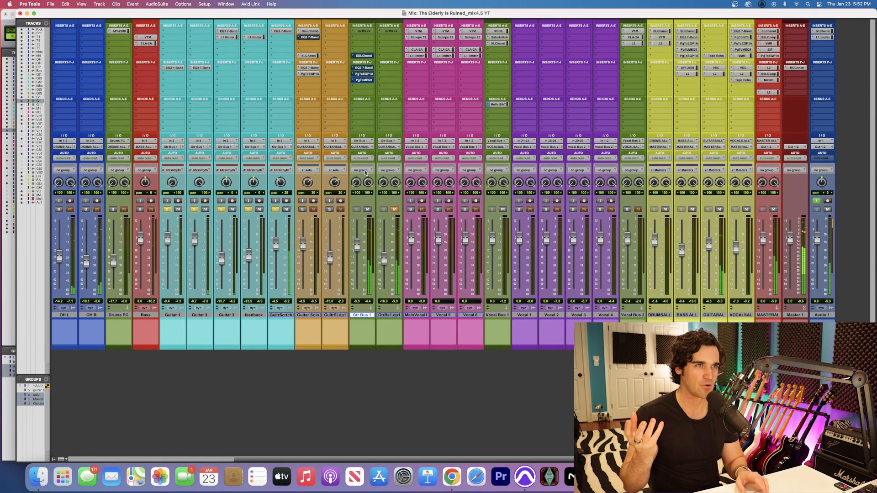
key(shift+a)
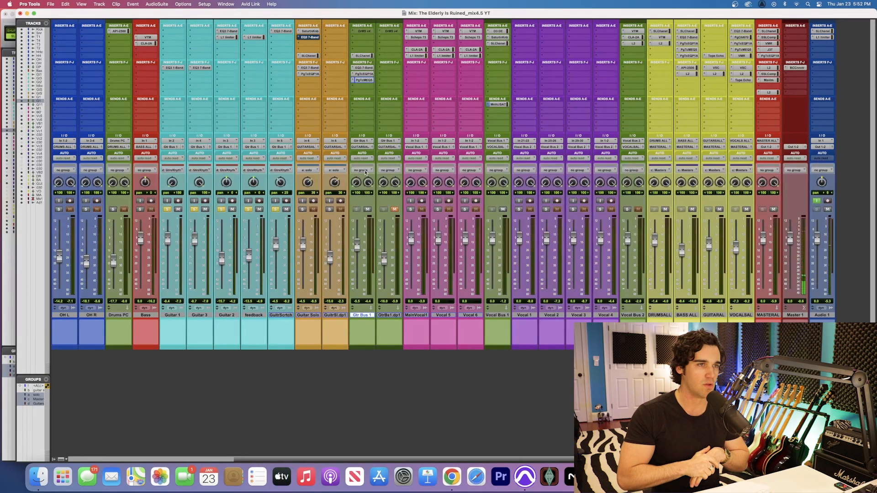
Step: Mute Gtr Bus 1, unmute its duplicate bus, and open the EQ3 7-Band insert on Guitar 3
click(394, 210)
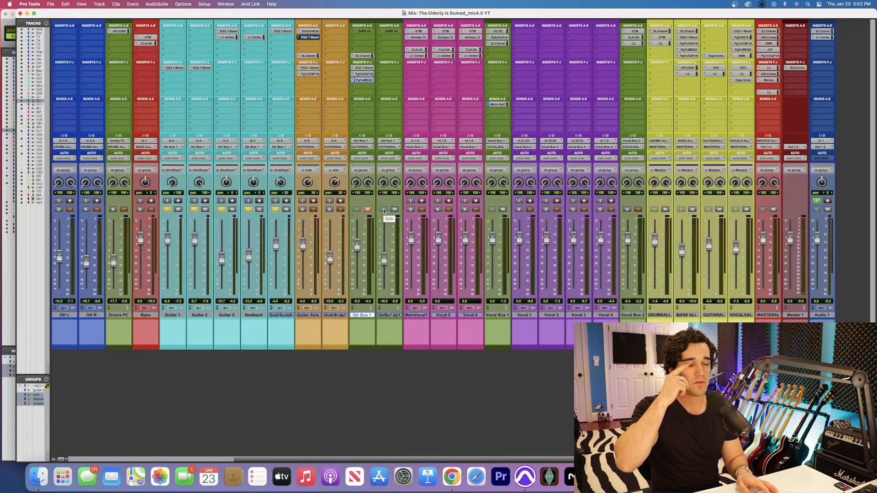
click(201, 67)
click(204, 68)
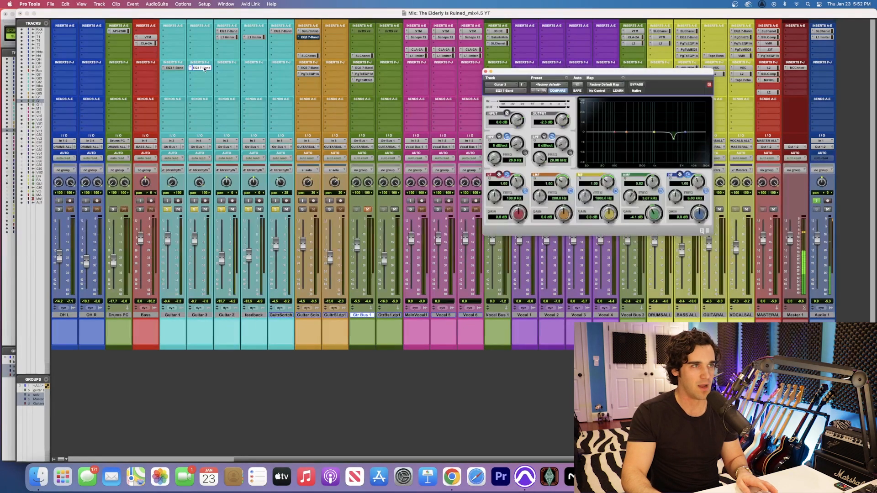
Step: Inspect the L1 Limiter and EQ3 7-Band settings on Guitar 2 and close the plug-in window
click(230, 32)
click(230, 37)
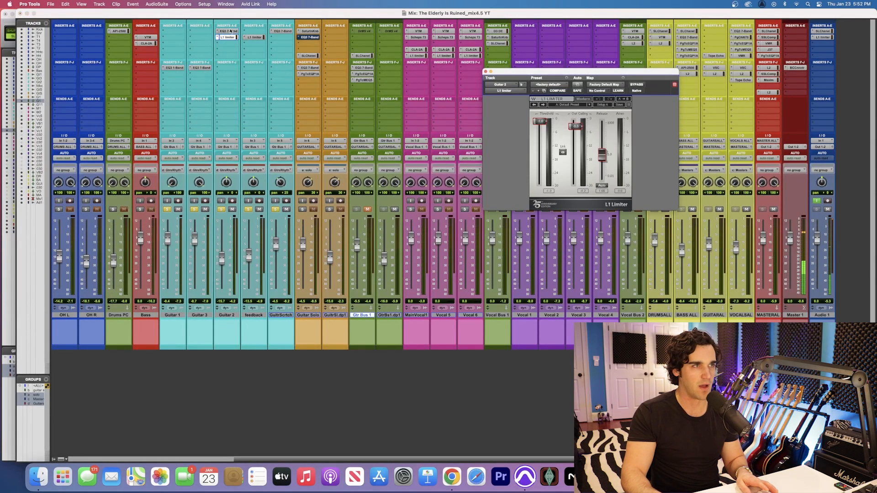
click(231, 31)
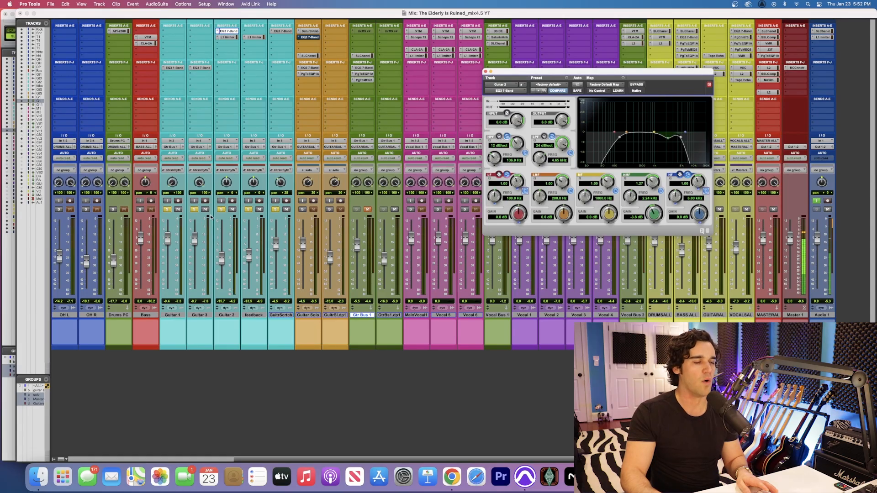
click(486, 71)
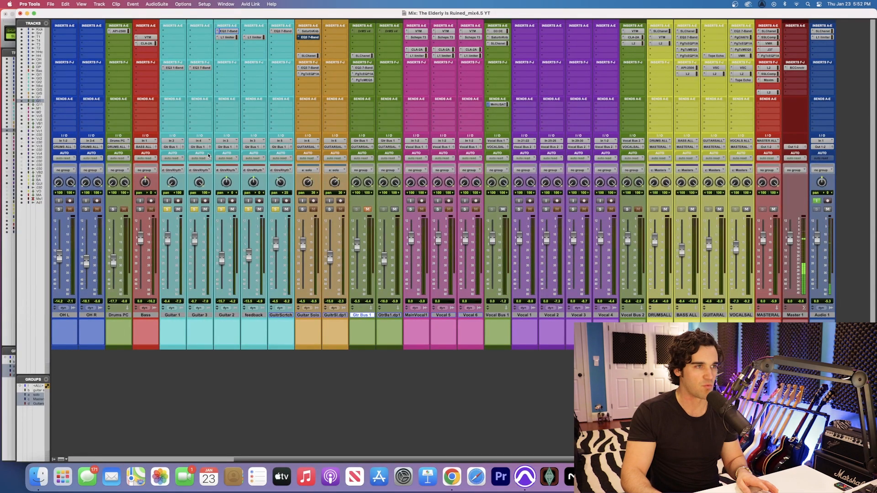
Step: Clear the rhythm guitars' solos, suspend track grouping, and solo Guitar 2 alone with playback running
click(221, 210)
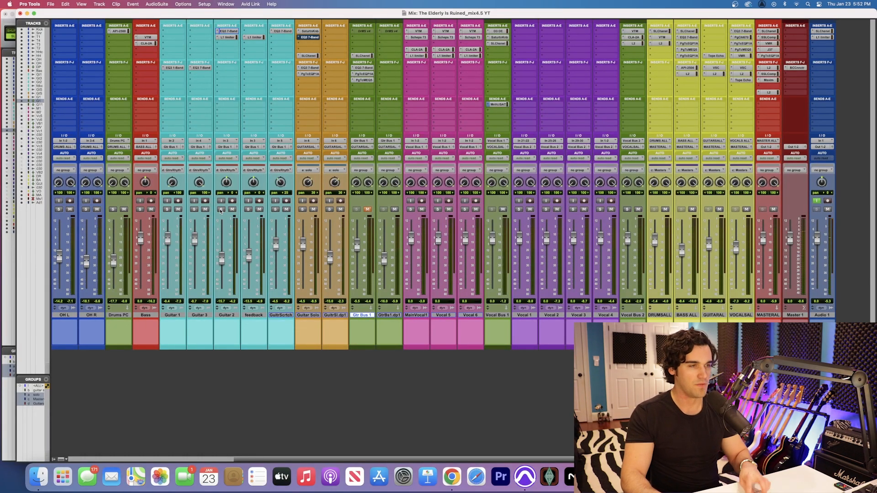
key(super+shift+g)
click(220, 210)
key(space)
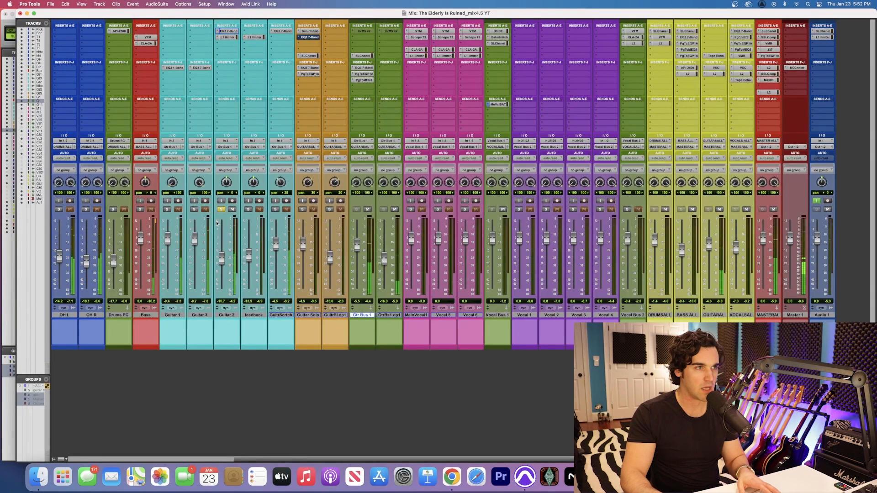
Step: Move the playback position in the Edit window to bar 14, where the sustained guitar section begins, and play from there
key(super+equal)
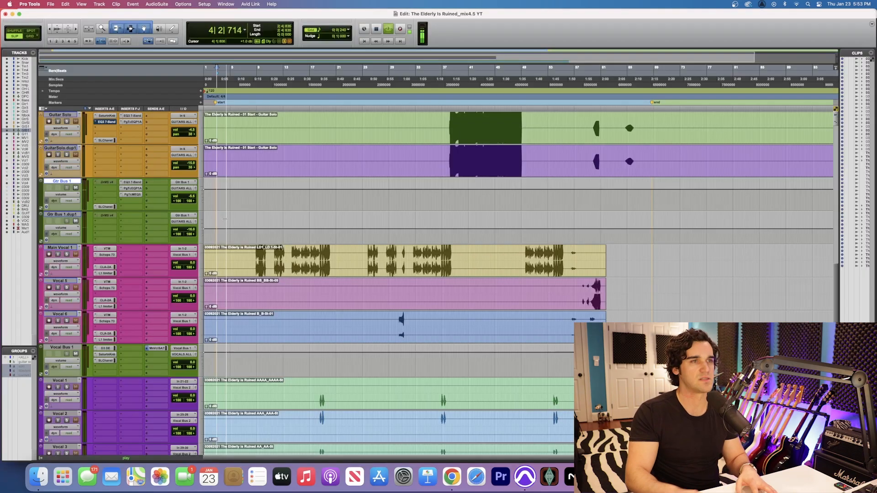
key(super+bracketright)
scroll(424, 227, up, 5)
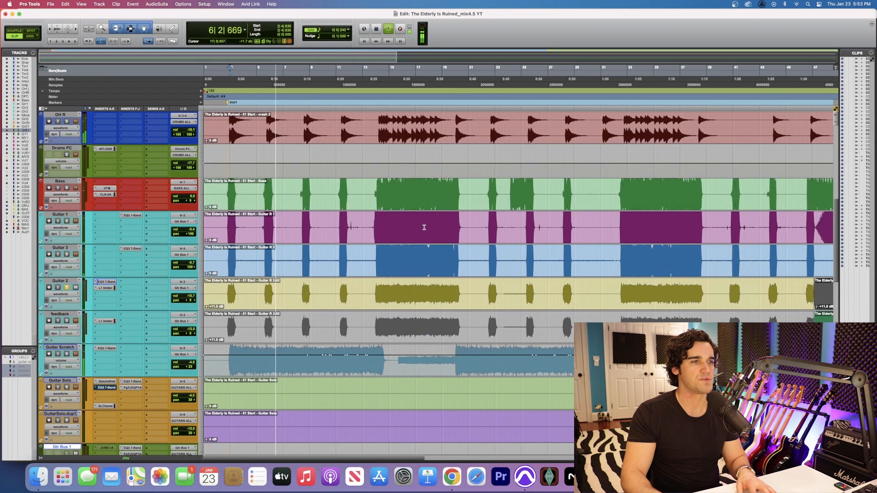
scroll(423, 227, down, 1)
click(378, 82)
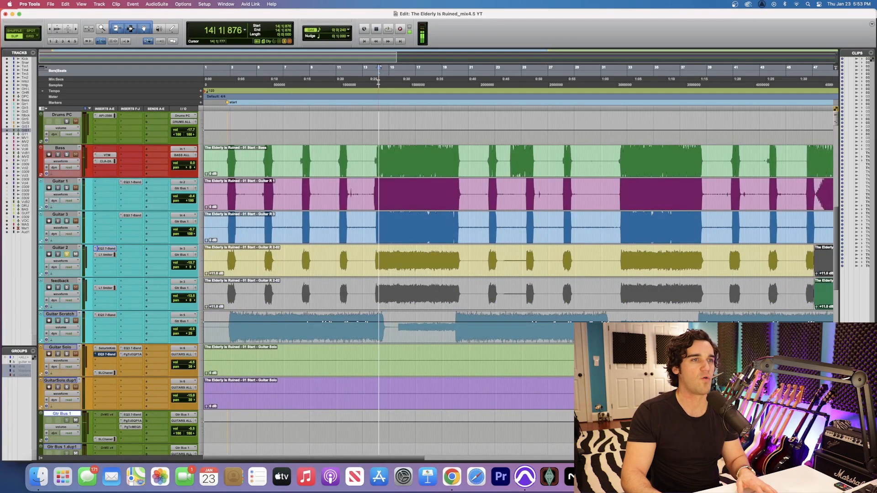
key(space)
Step: Review Guitar 2's EQ3 7-Band curve in the Mix window, close it and unsolo Guitar 2 during playback
key(super+equal)
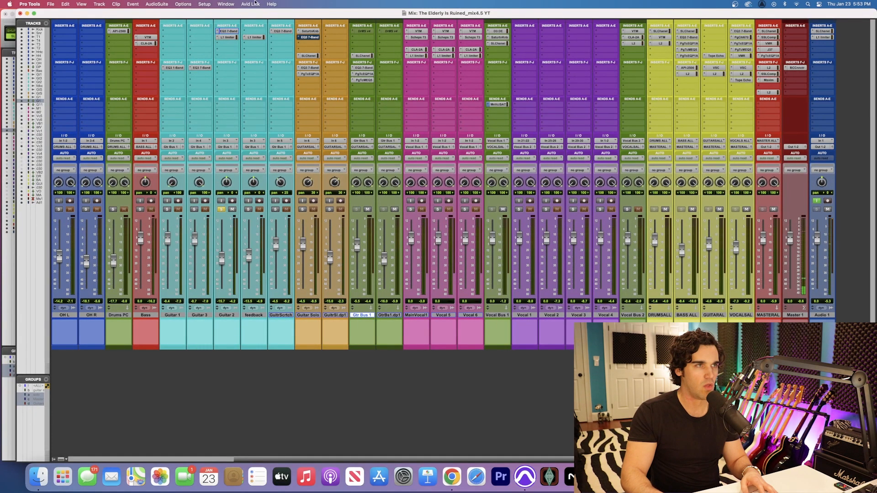
click(232, 31)
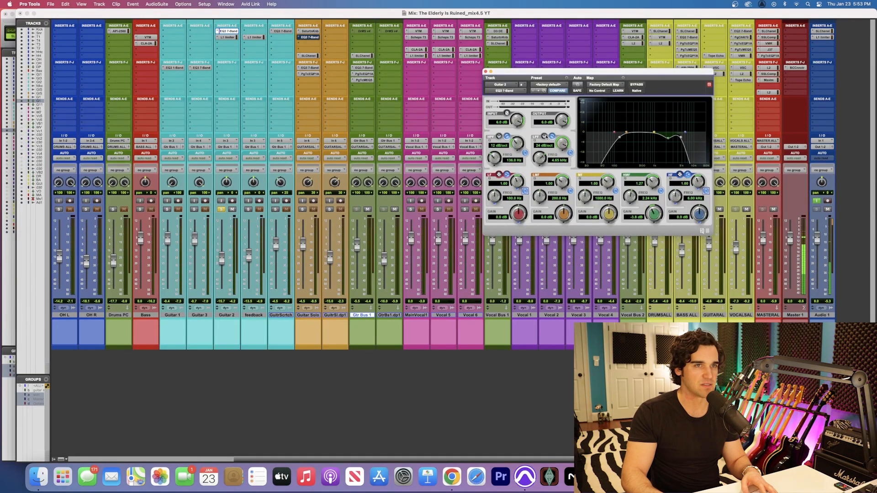
click(485, 72)
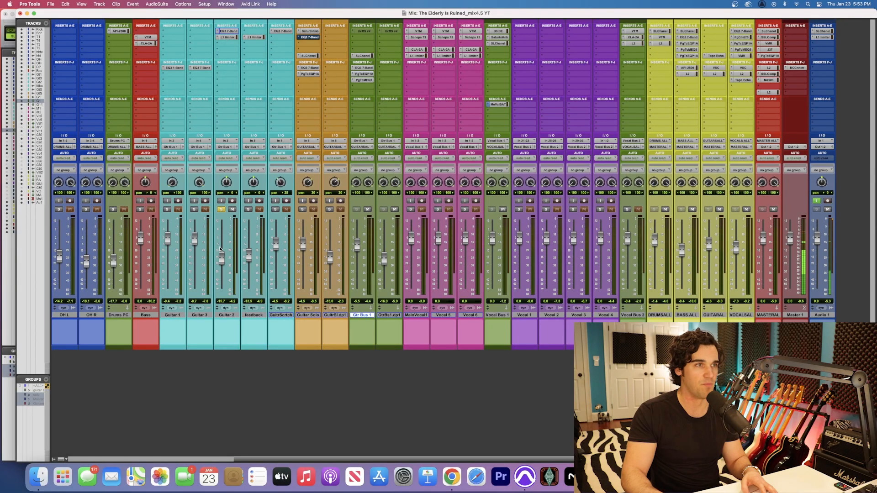
click(221, 210)
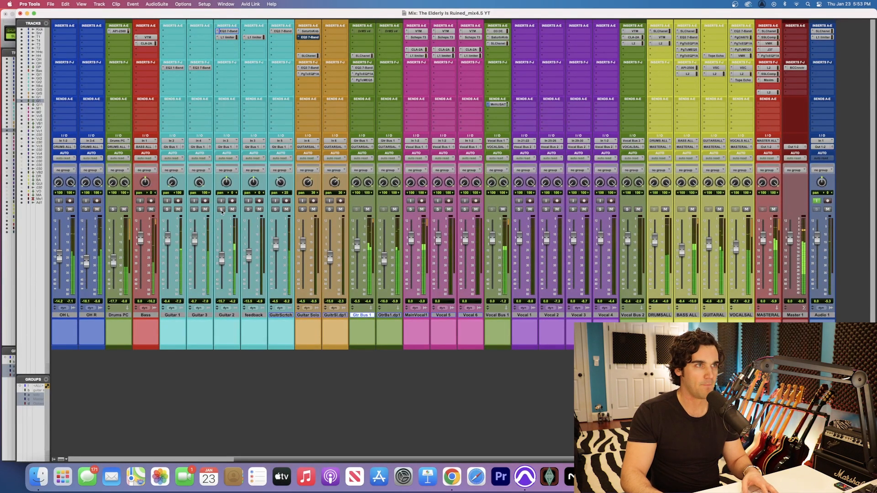
Step: Open Guitar 2's EQ3 7-Band and compare the sound with the EQ bypassed and active several times during playback
click(227, 31)
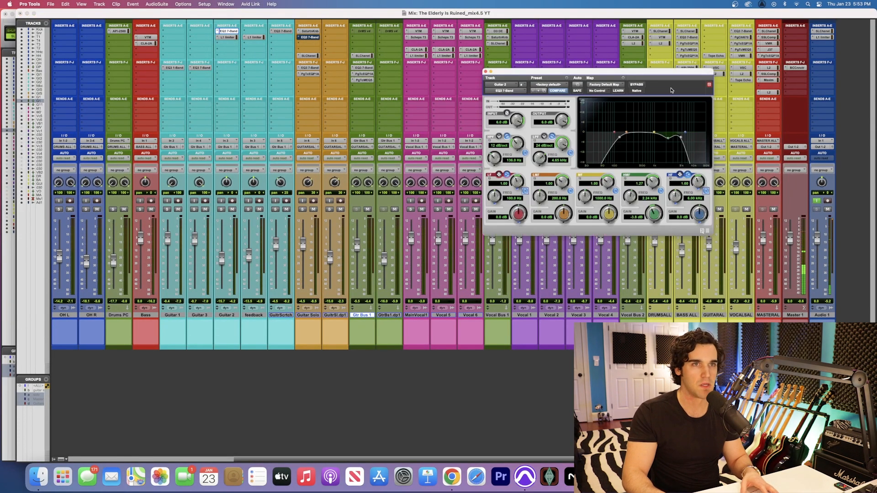
click(639, 85)
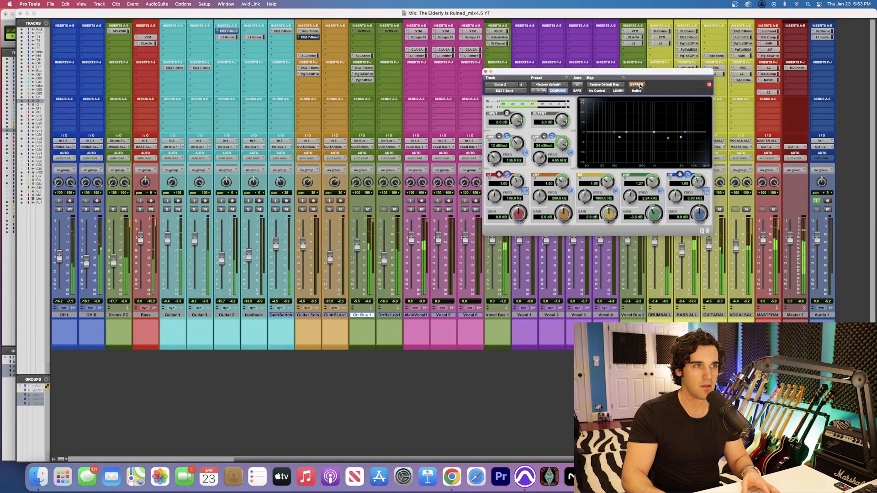
click(640, 85)
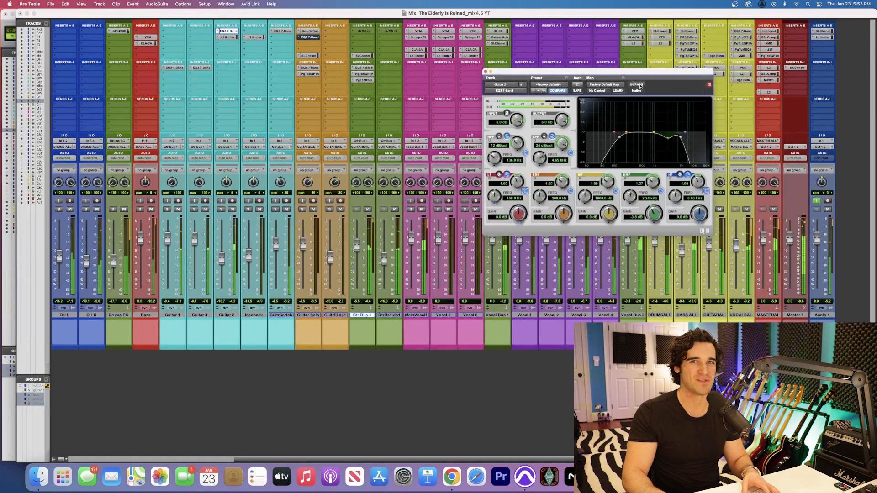
click(639, 85)
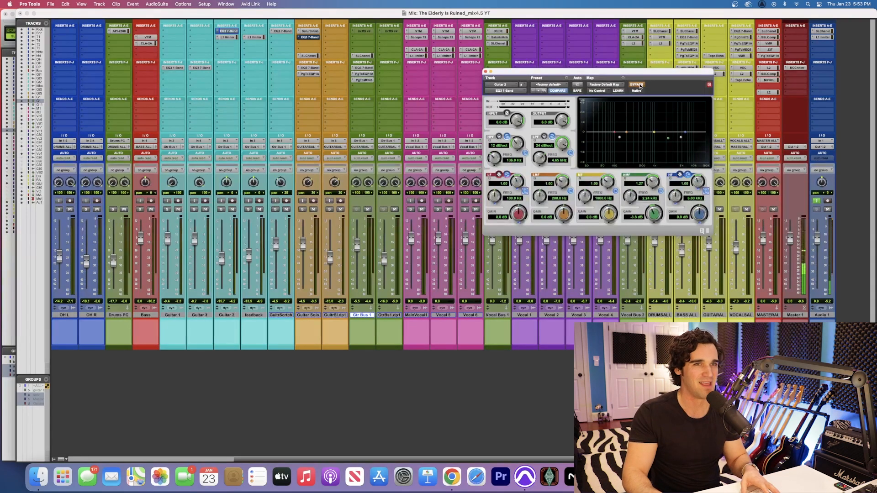
click(637, 84)
click(638, 85)
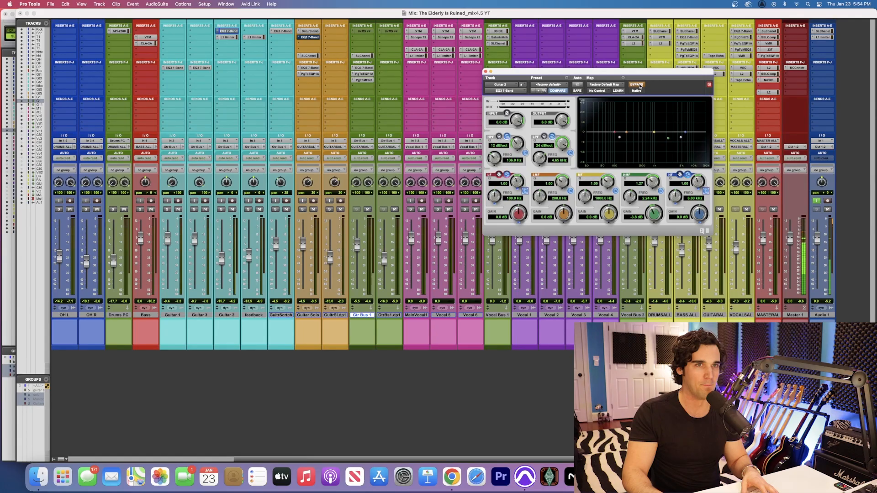
click(637, 85)
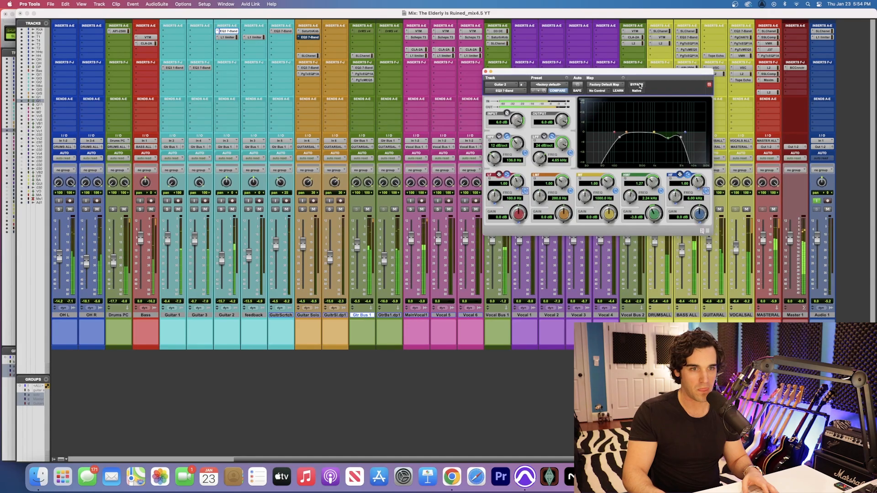
click(639, 85)
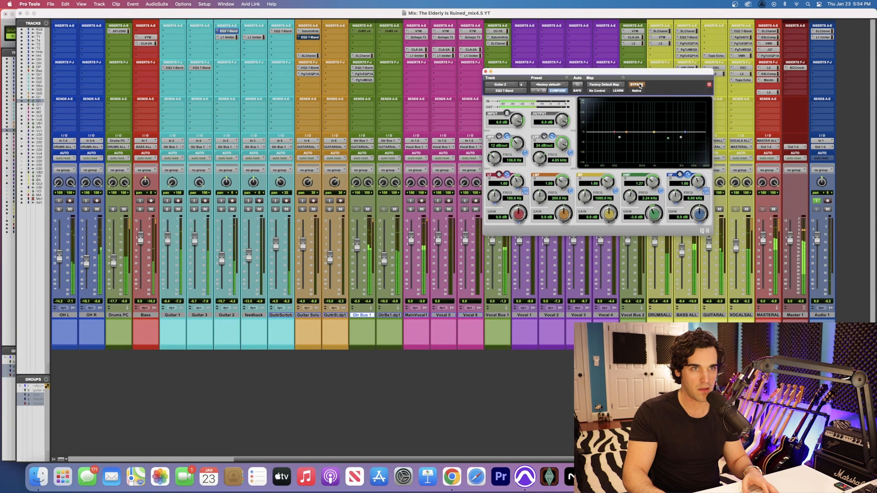
Step: Move Guitar 2's EQ window away from the meters, repeat the bypass comparison and leave the EQ active
drag(634, 74, 393, 84)
click(402, 94)
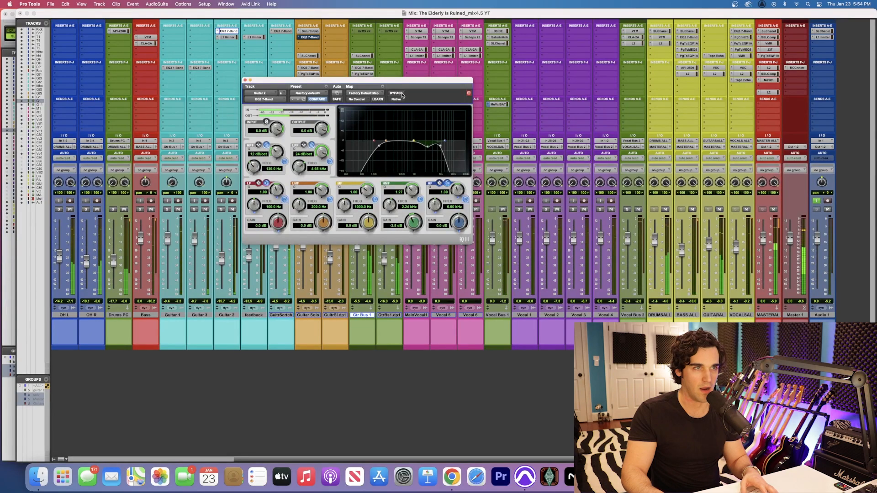
click(401, 93)
click(402, 93)
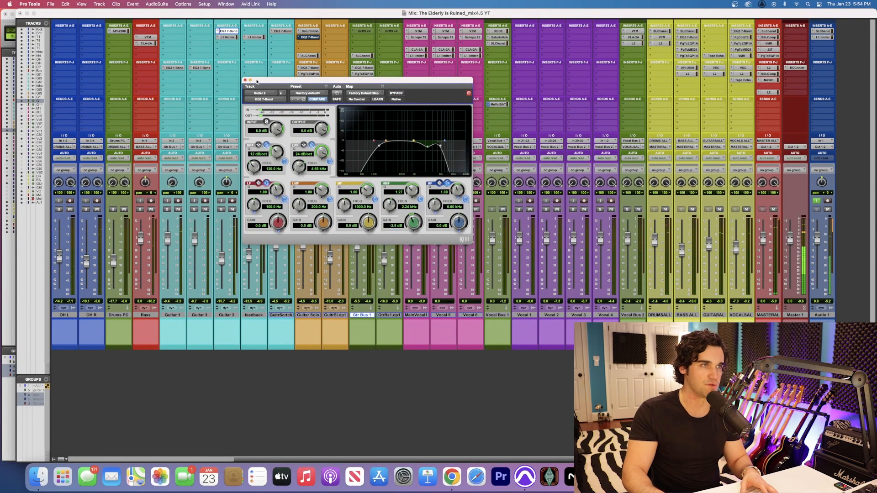
drag(397, 80, 499, 76)
Step: Solo all rhythm guitars together, compare Guitar 2's EQ bypassed and active among them, then unsolo them and close the EQ
click(222, 210)
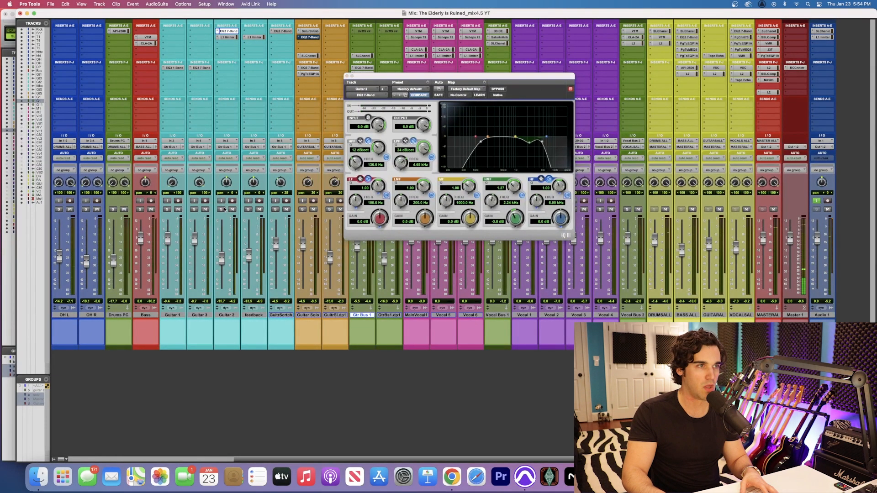
click(222, 210)
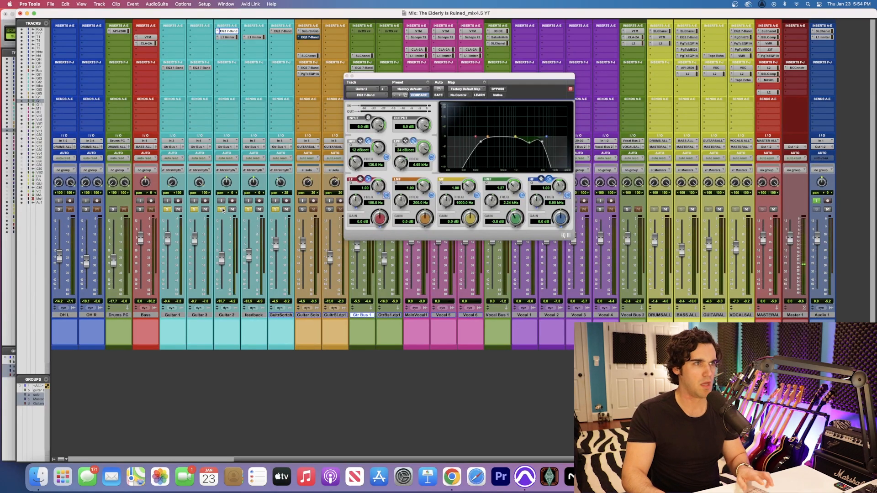
key(space)
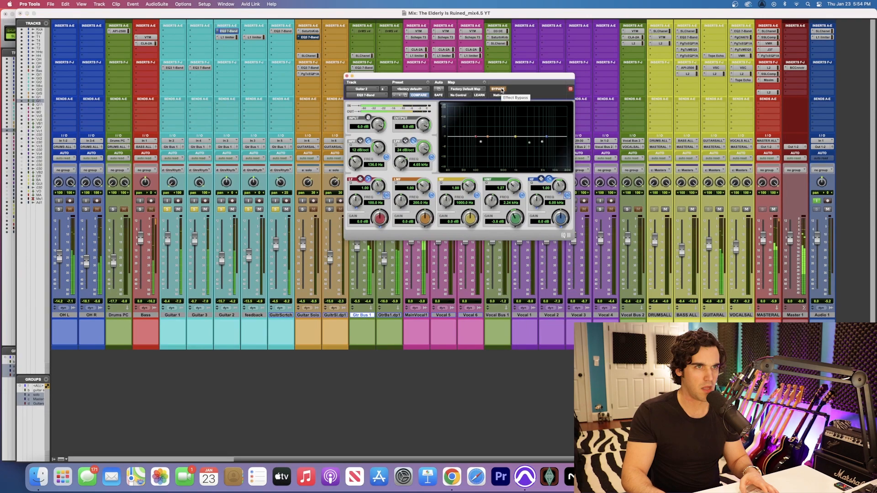
click(501, 90)
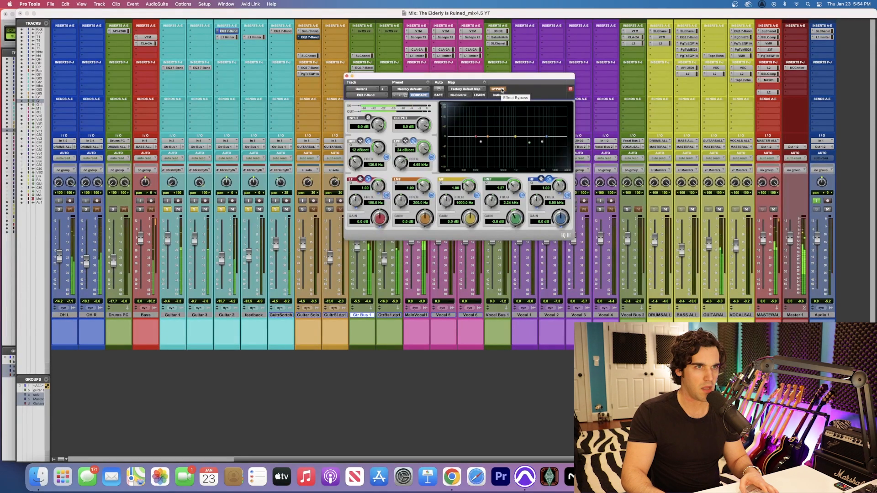
click(502, 91)
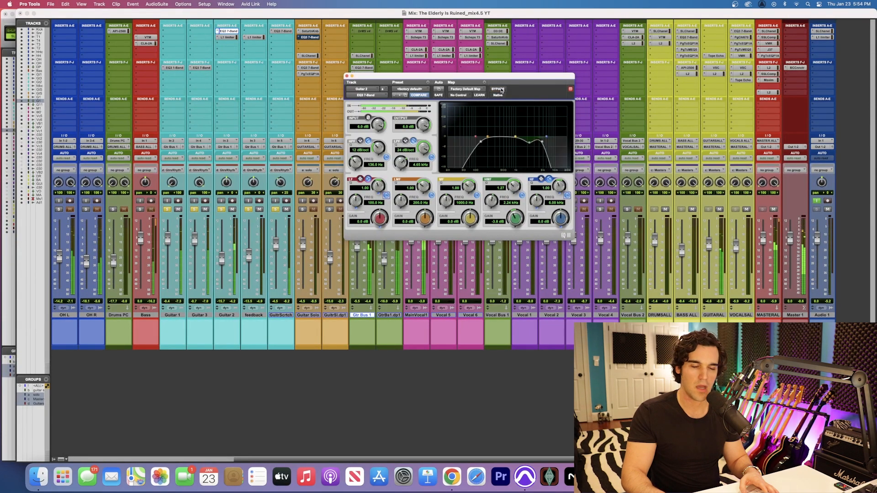
click(220, 209)
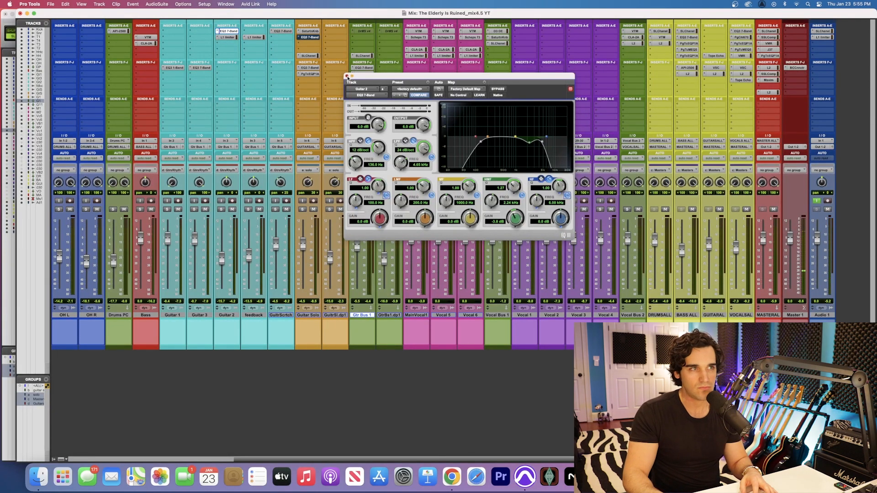
click(347, 76)
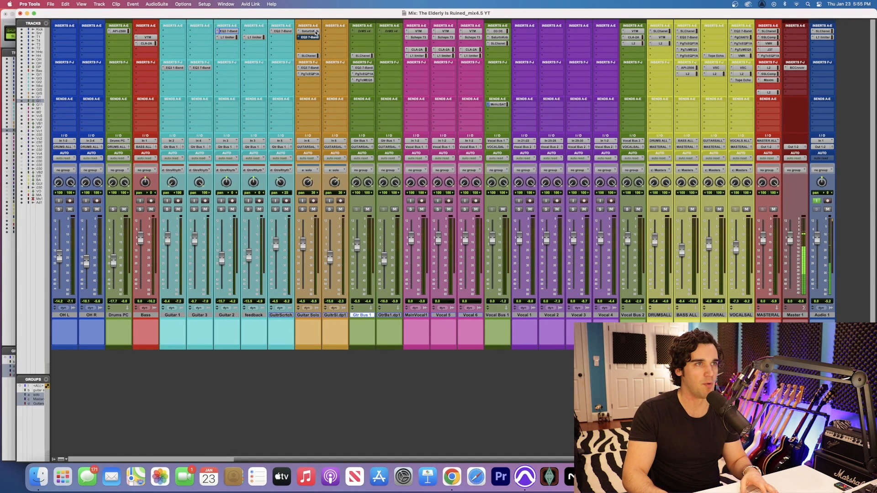
Step: Inspect the Softube Saturation Knob on the Guitar Solo track, close it and unsolo the rhythm guitars
click(310, 31)
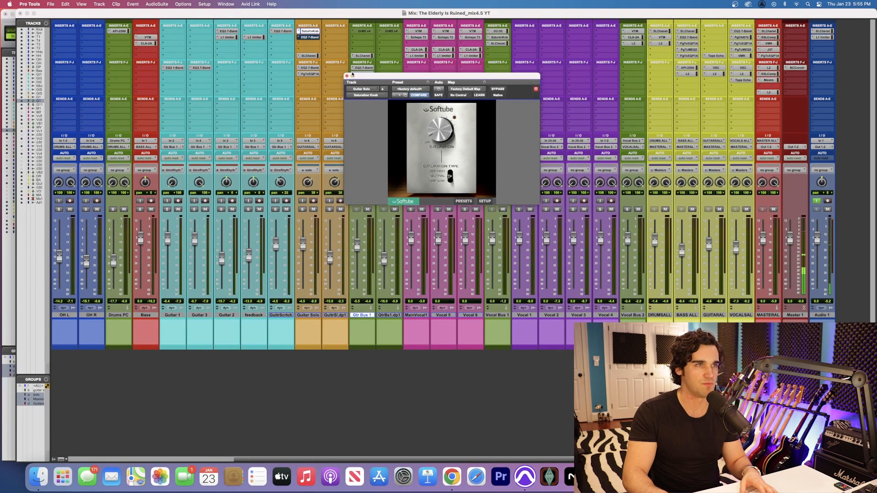
click(347, 76)
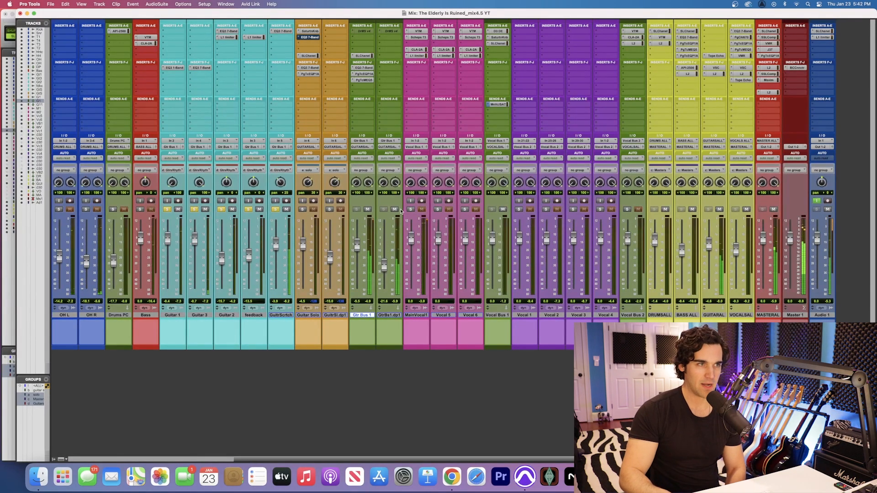
click(277, 210)
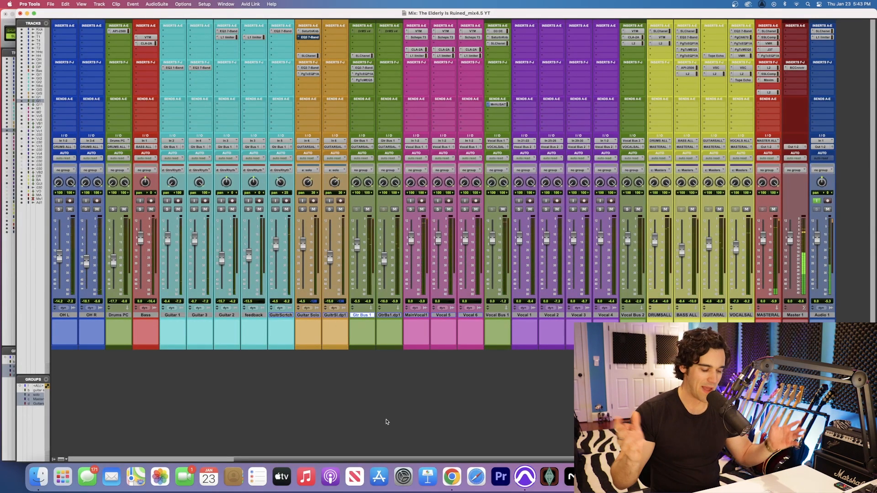
Step: Switch to the Edit window and bring the main and backing vocal tracks into view along the timeline
key(super+equal)
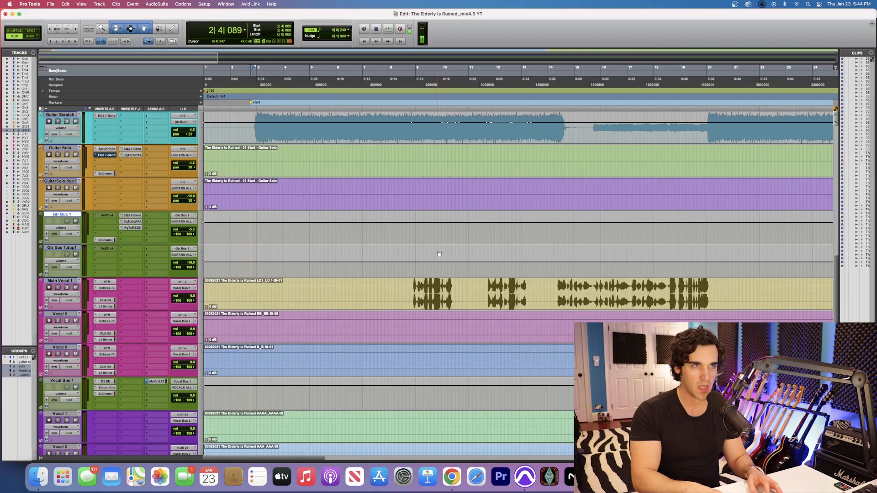
key(super+equal)
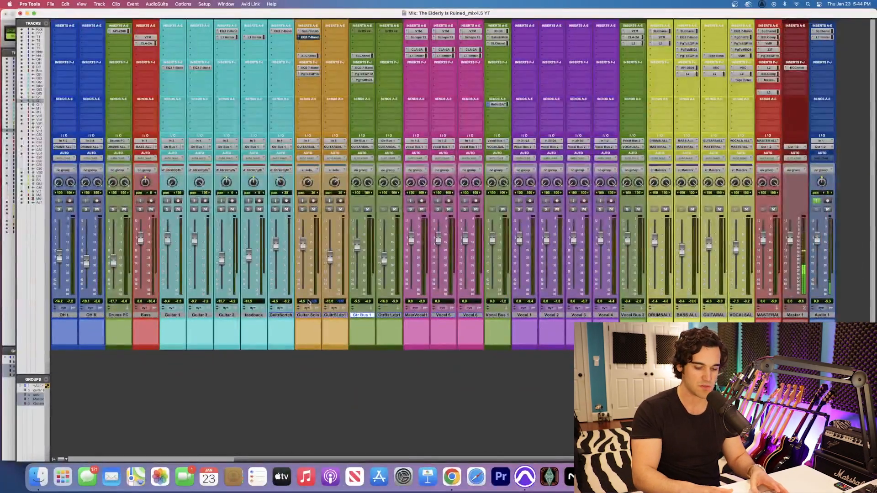
key(super+equal)
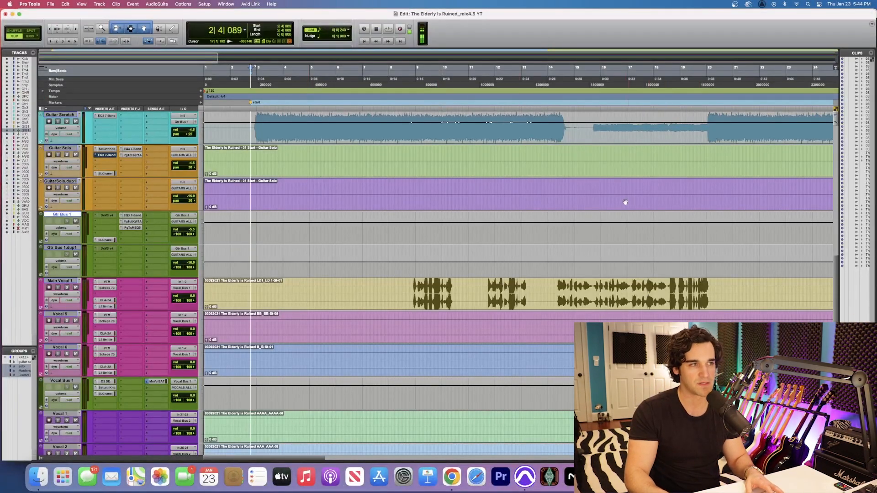
scroll(625, 202, down, 10)
scroll(625, 202, right, 3)
scroll(625, 202, up, 7)
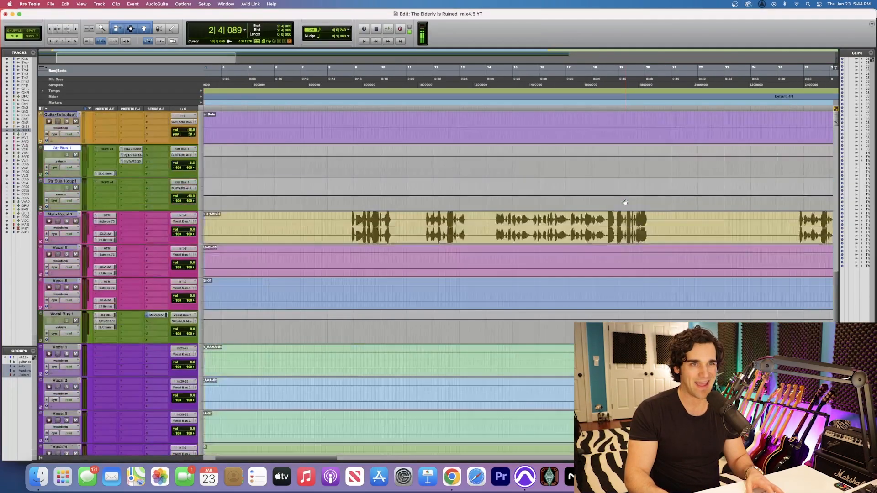
Step: Find the guitar solo on the timeline, place the playback cursor just before it in bar 36 and play the full mix
scroll(625, 202, right, 15)
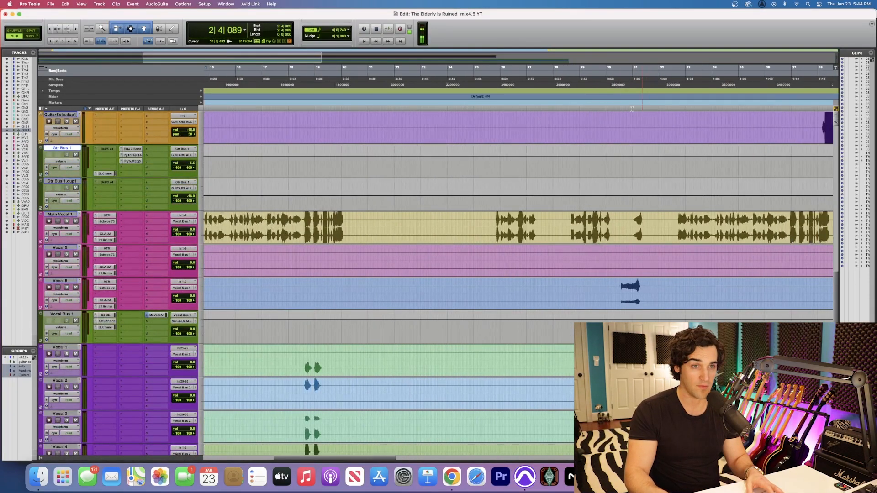
scroll(614, 182, down, 7)
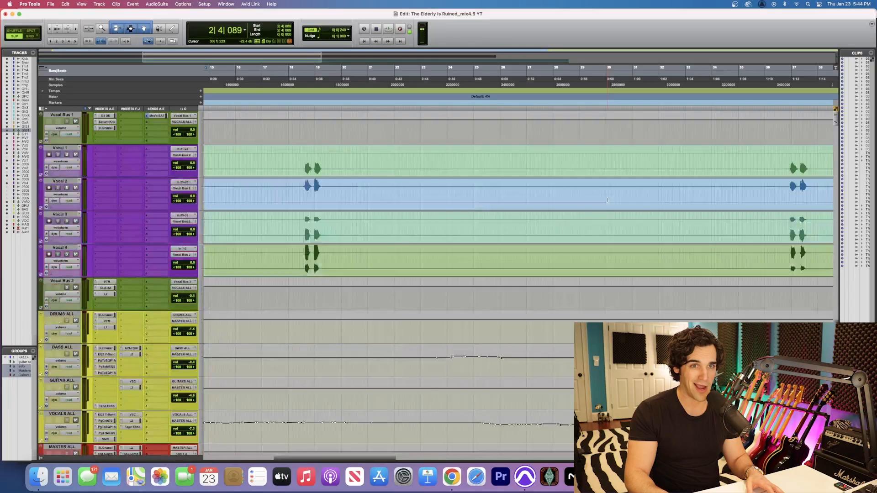
scroll(607, 202, up, 8)
key(r)
key(r)
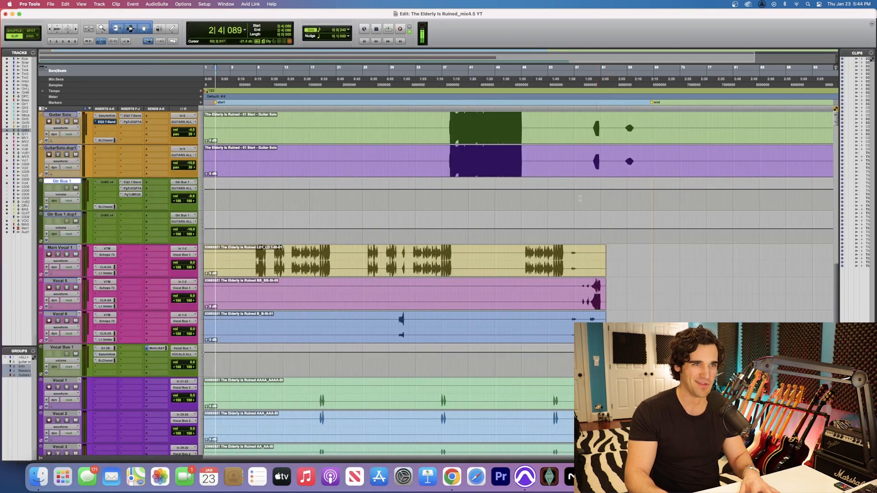
key(t)
key(r)
key(t)
scroll(564, 182, right, 5)
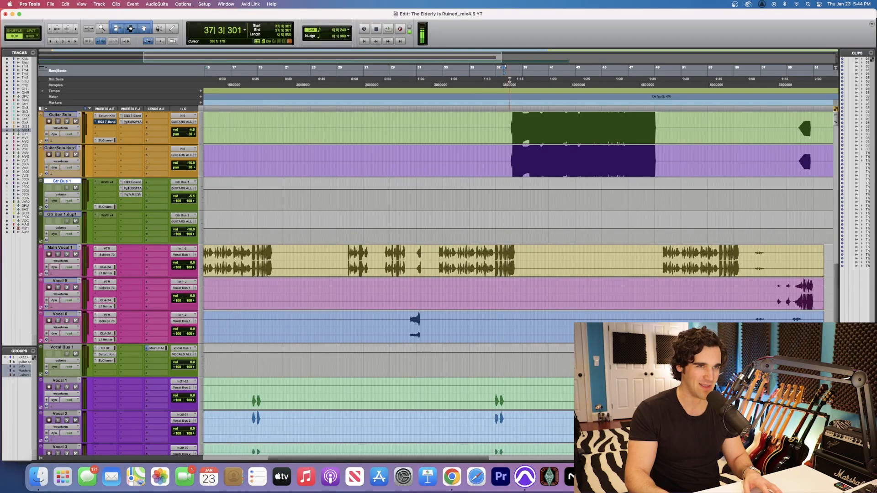
click(487, 83)
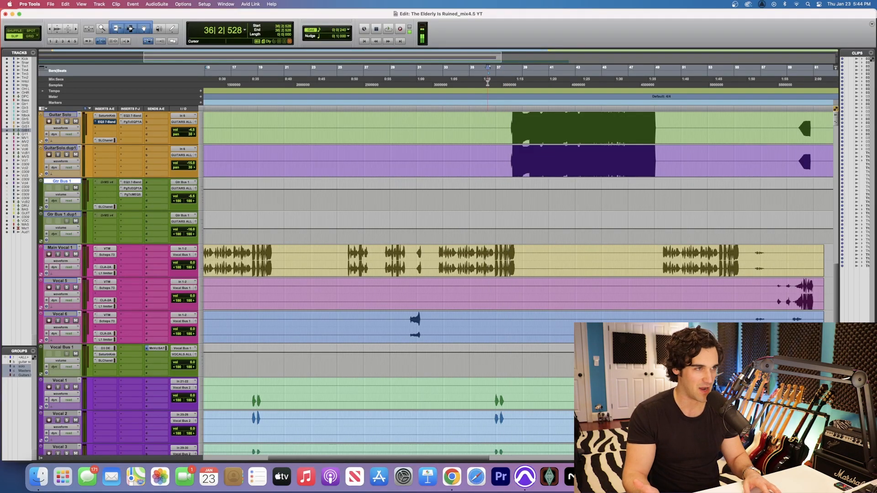
key(space)
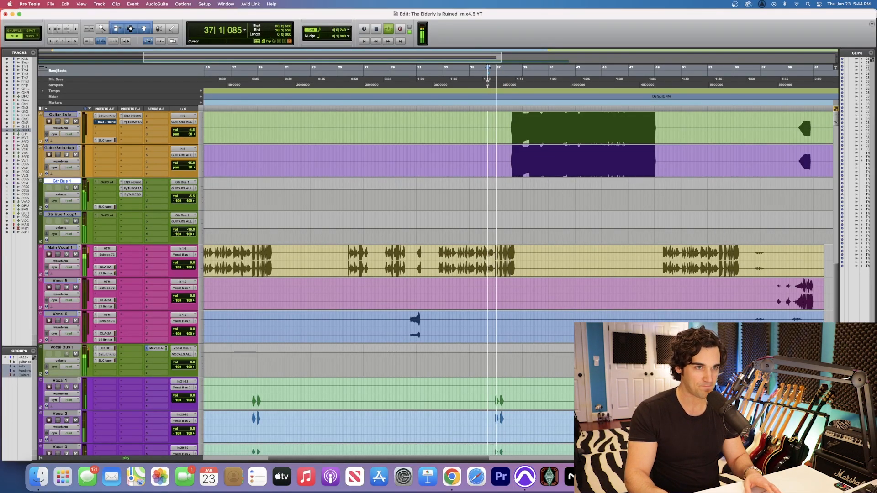
Step: Check the mixer levels during the guitar solo, solo Guitar Solo and its duplicate track, and stop playback
key(super+equal)
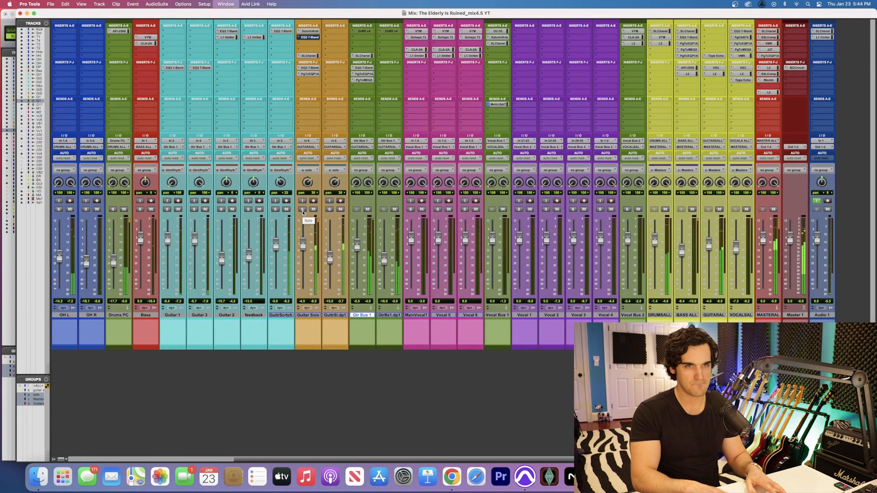
key(super+equal)
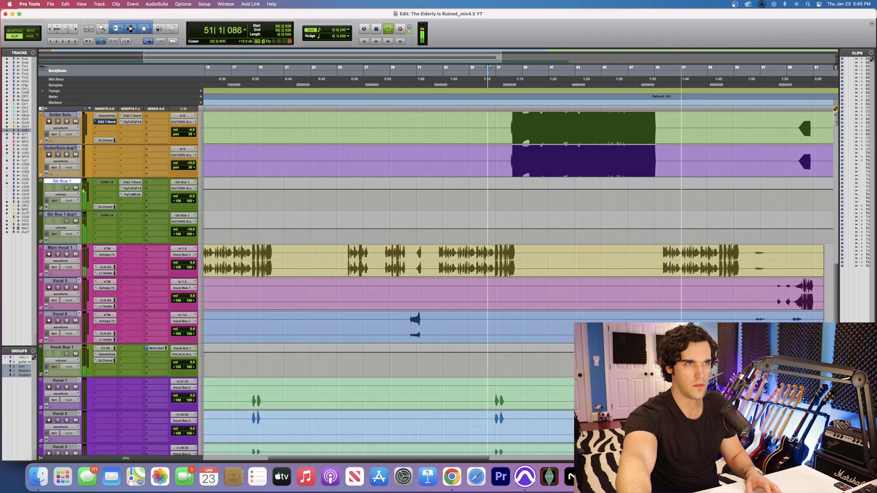
key(space)
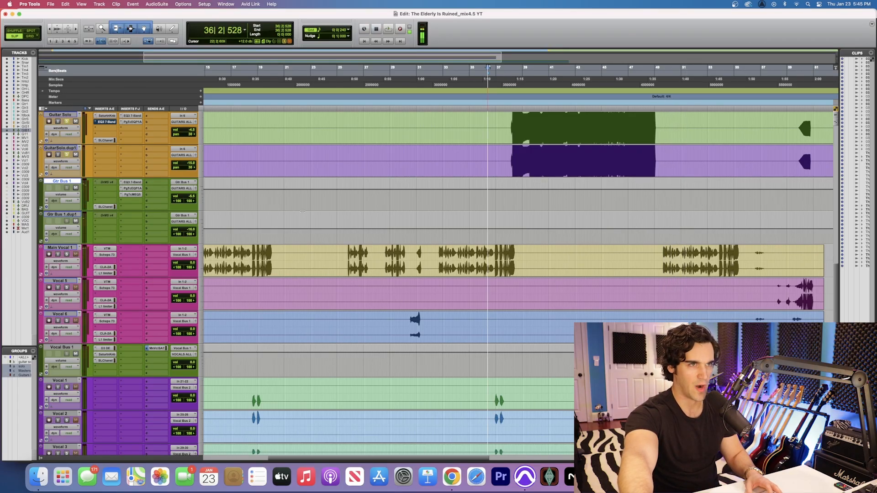
Step: Replay the passage with both guitar solo tracks soloed and mute the duplicate and the original in turn to compare them
key(space)
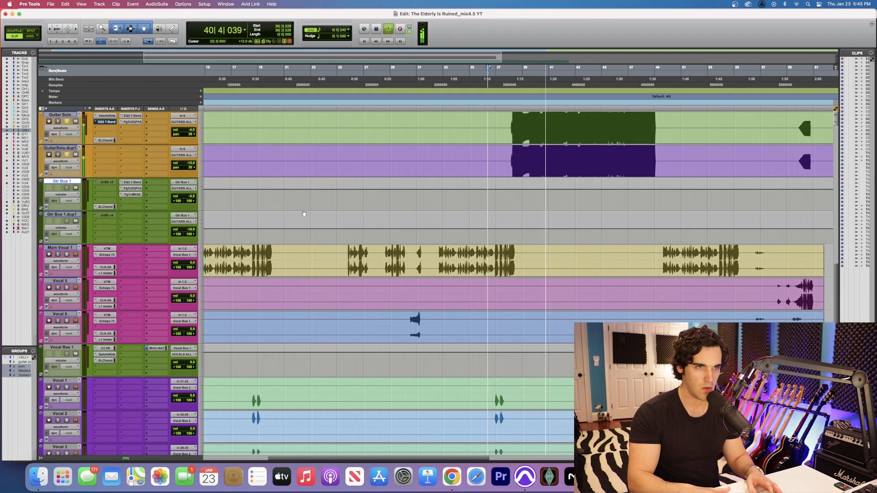
key(super+equal)
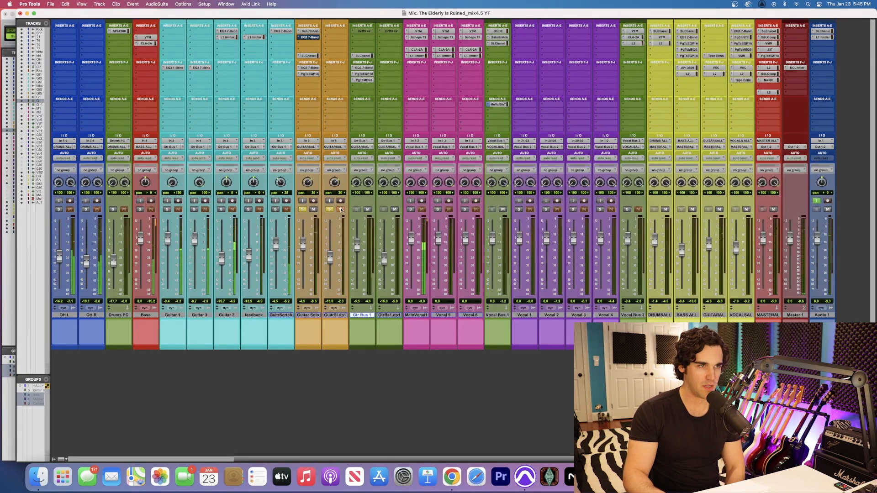
click(314, 209)
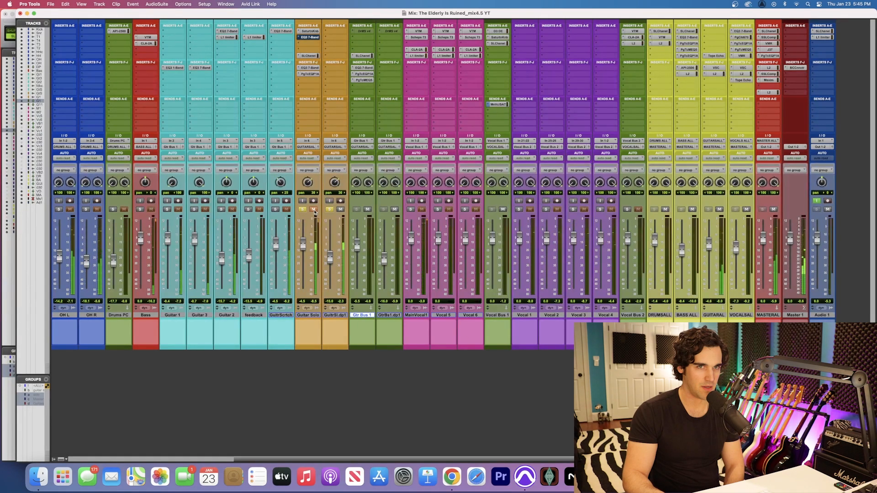